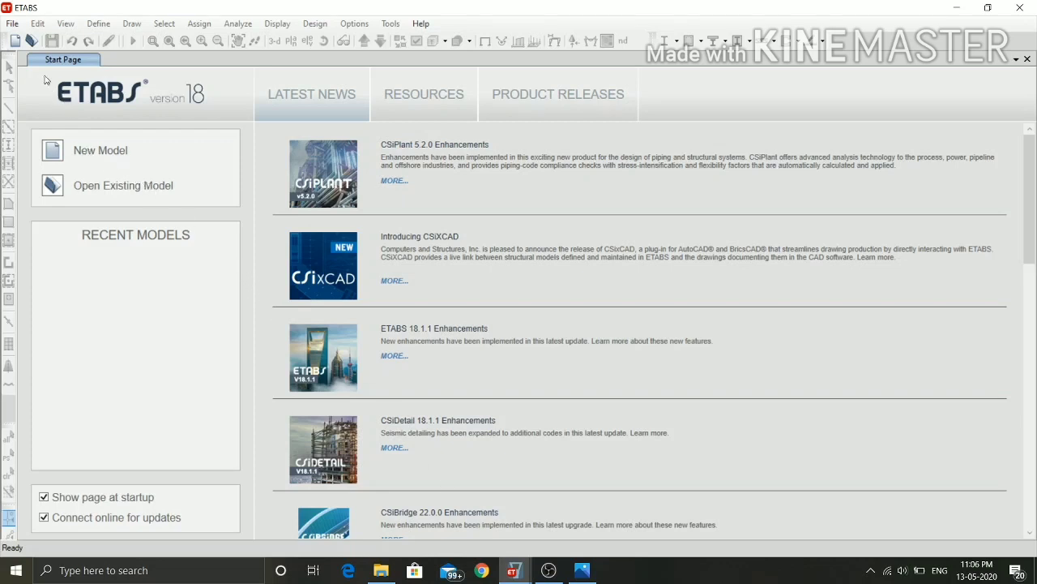
{"action": "left_click", "coordinate": [10, 26]}
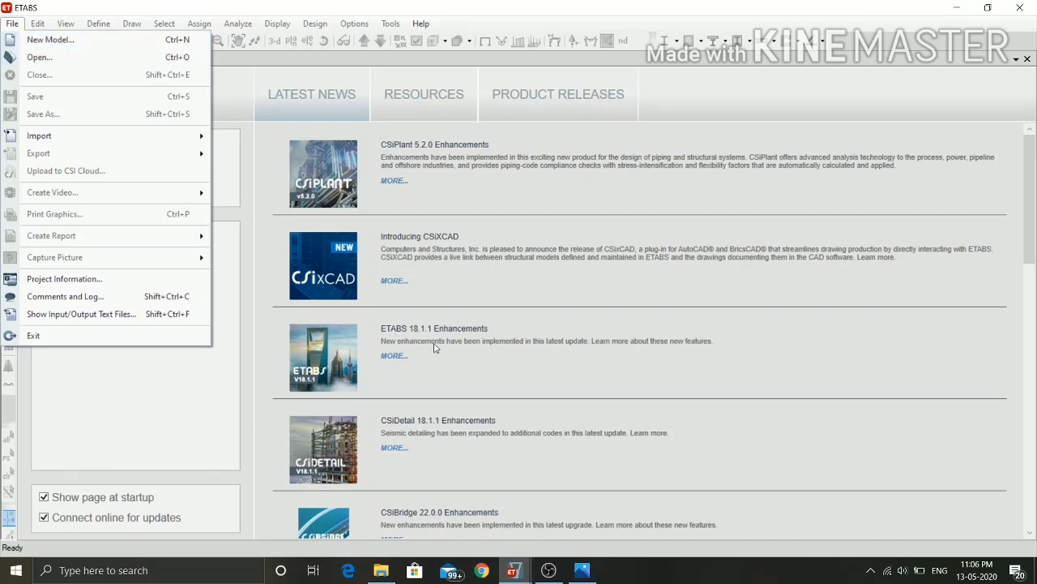
{"action": "left_click", "coordinate": [275, 357]}
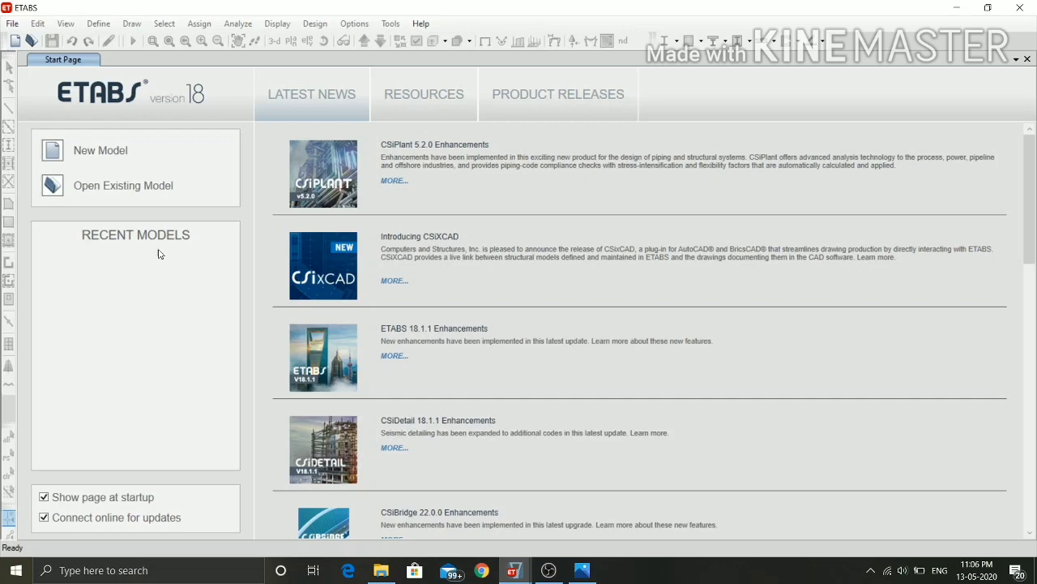
Switch to the open SHOY tower model and view its list of defined materials.
{"action": "mouse_move", "coordinate": [512, 570]}
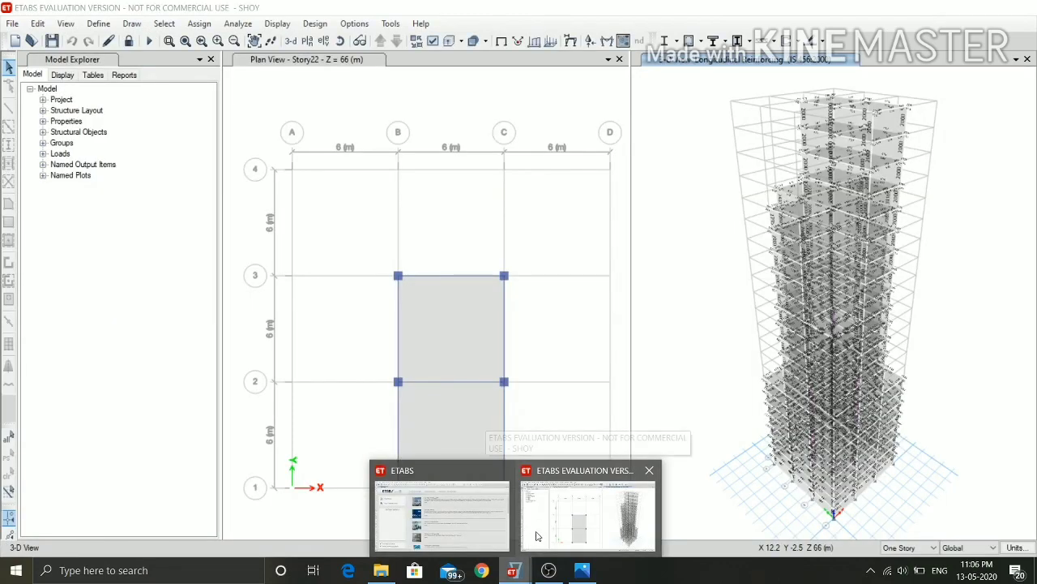
{"action": "left_click", "coordinate": [536, 532]}
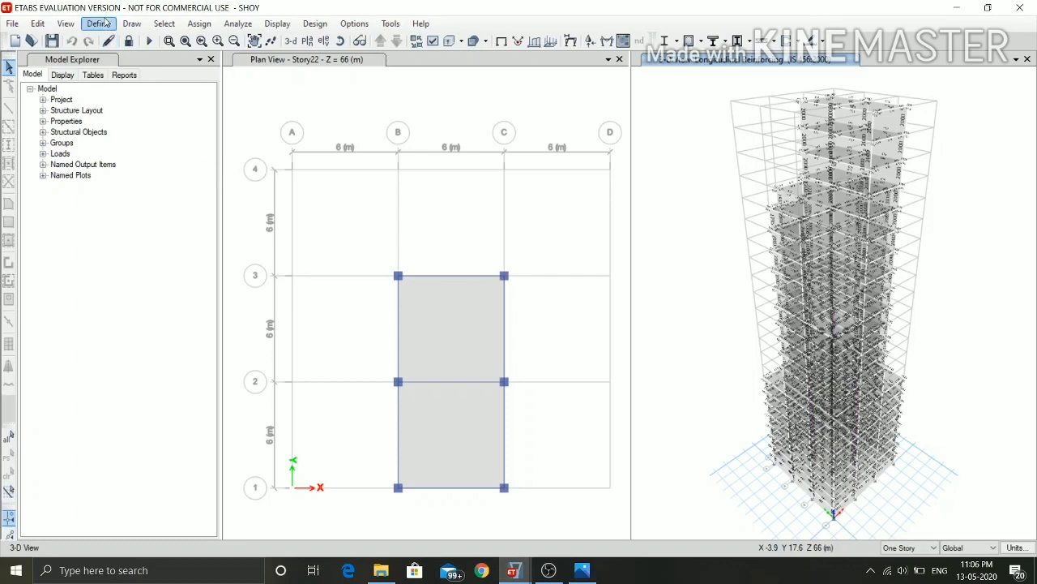
{"action": "left_click", "coordinate": [104, 23]}
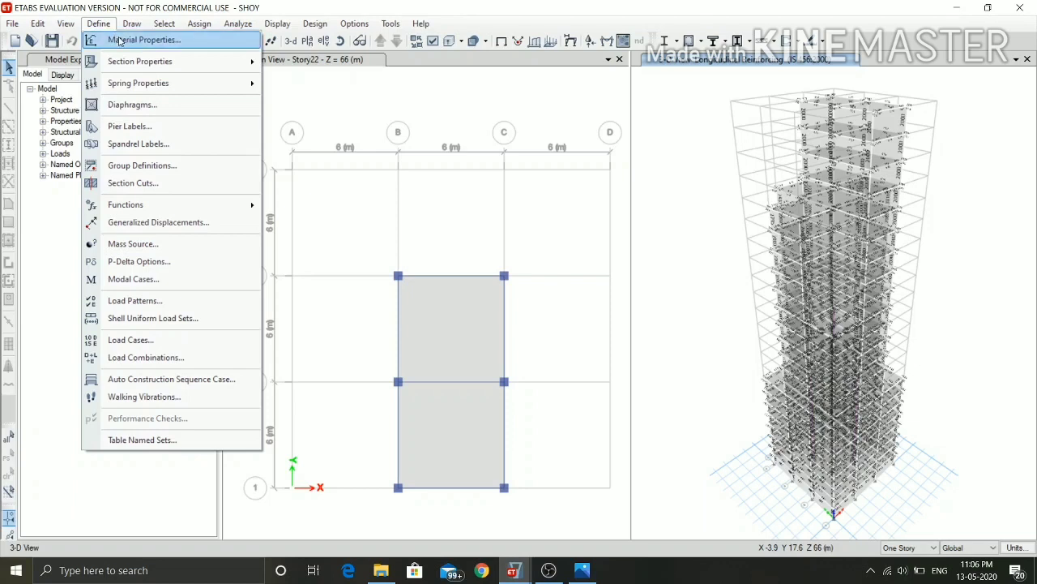
{"action": "left_click", "coordinate": [119, 42]}
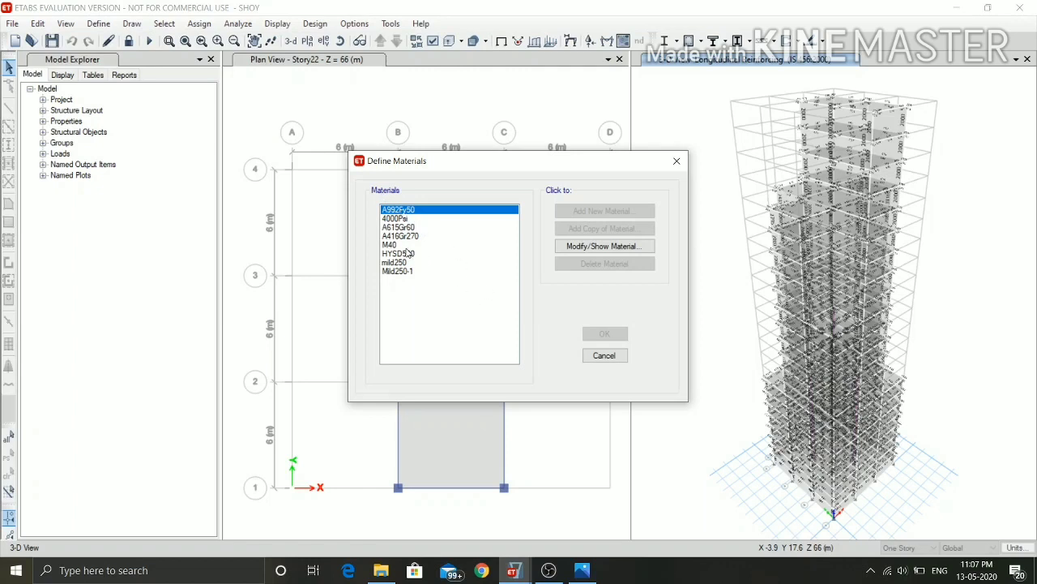
{"action": "left_click", "coordinate": [608, 356]}
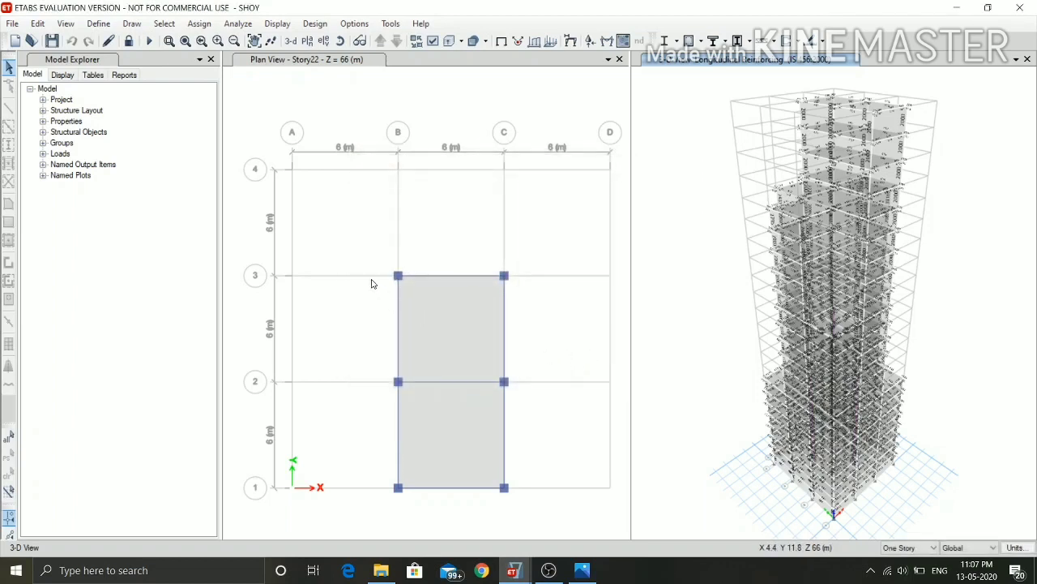
Unlock the model by deleting its analysis results, and go through the defined materials M40, HYSD500 and Mild250-1.
{"action": "left_click", "coordinate": [128, 41]}
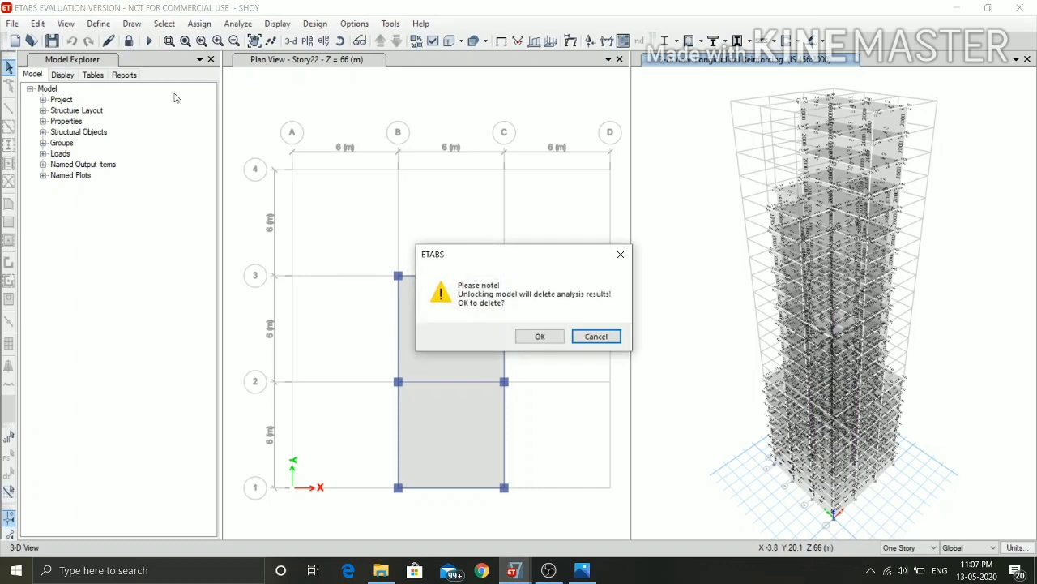
{"action": "left_click", "coordinate": [539, 338]}
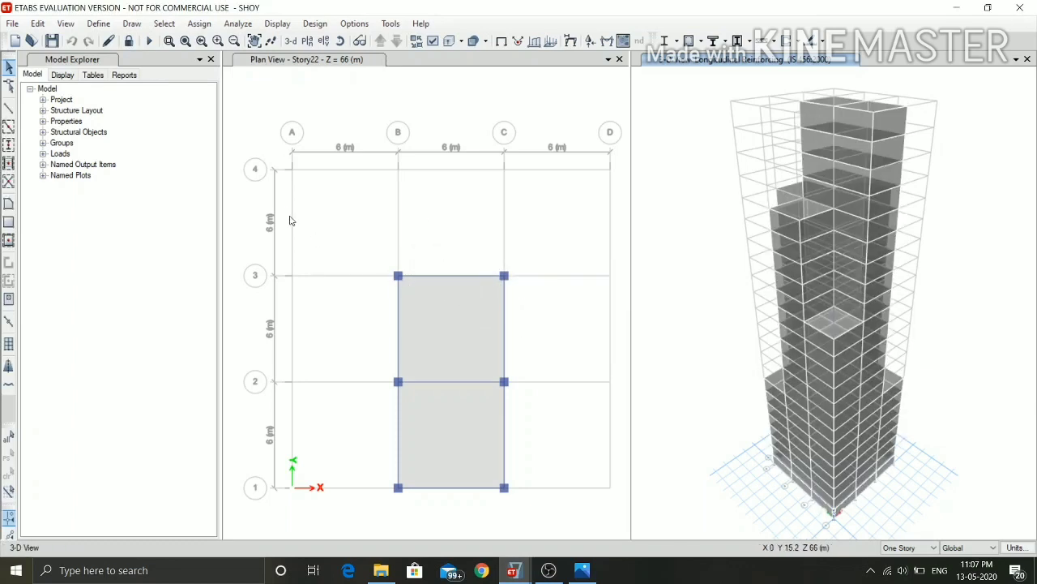
{"action": "left_click", "coordinate": [99, 24]}
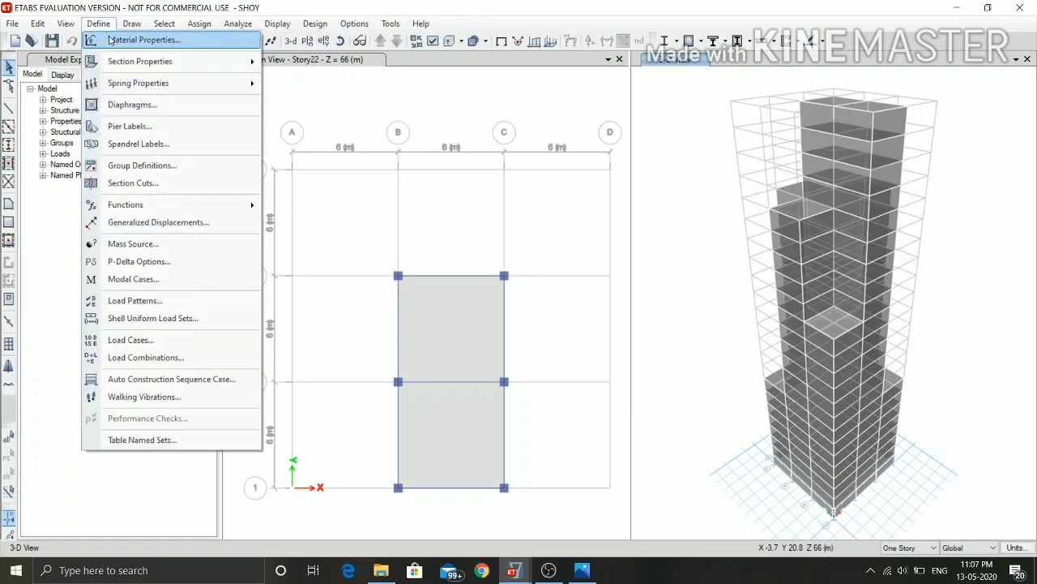
{"action": "left_click", "coordinate": [113, 40]}
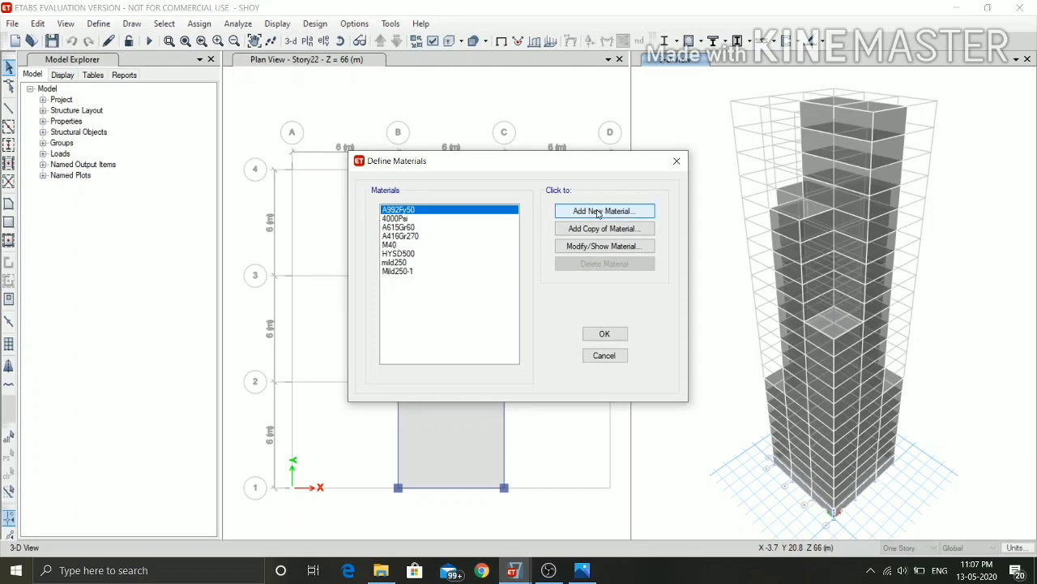
{"action": "left_click", "coordinate": [390, 245]}
{"action": "left_click", "coordinate": [393, 252]}
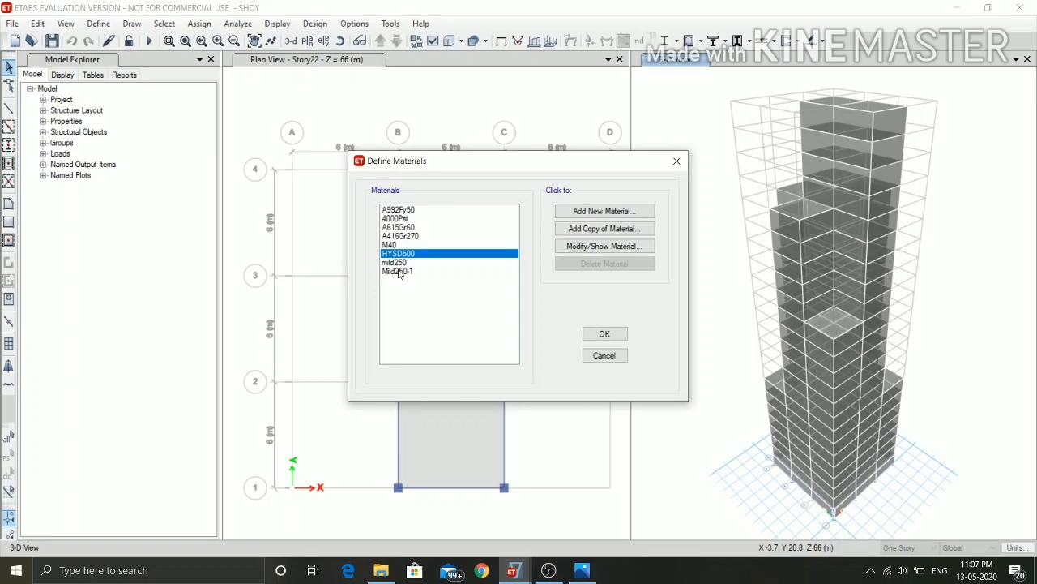
{"action": "left_click", "coordinate": [399, 272]}
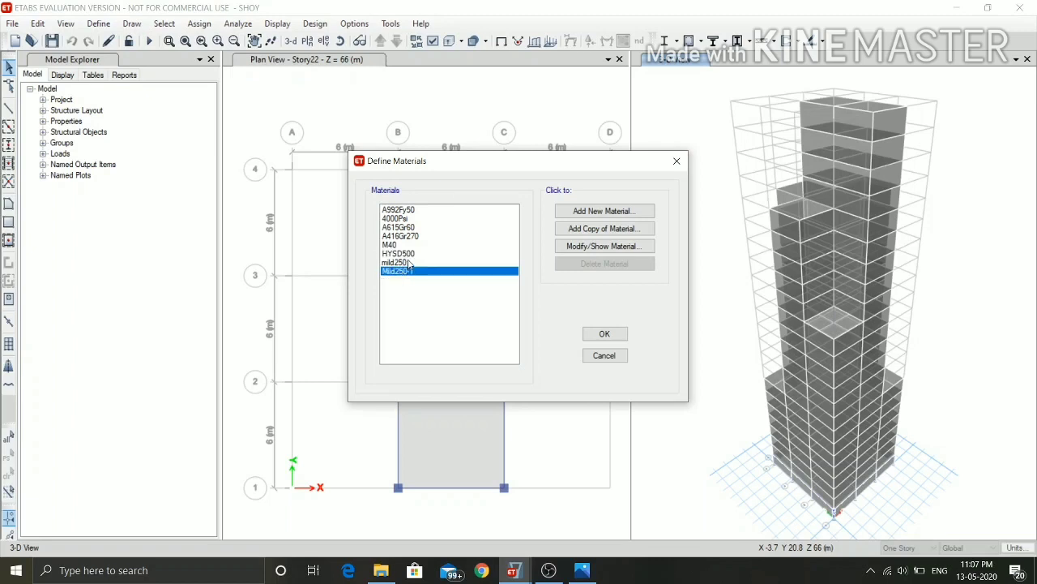
{"action": "left_click", "coordinate": [604, 334]}
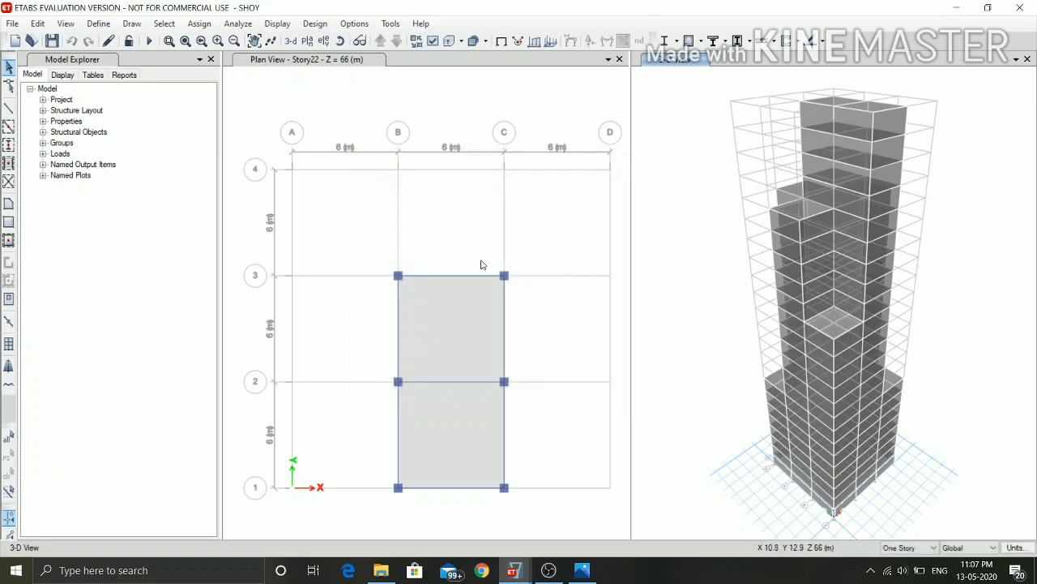
Go through the column sections C500*500, C550*550 and C600*600 in the frame properties list.
{"action": "left_click", "coordinate": [97, 23]}
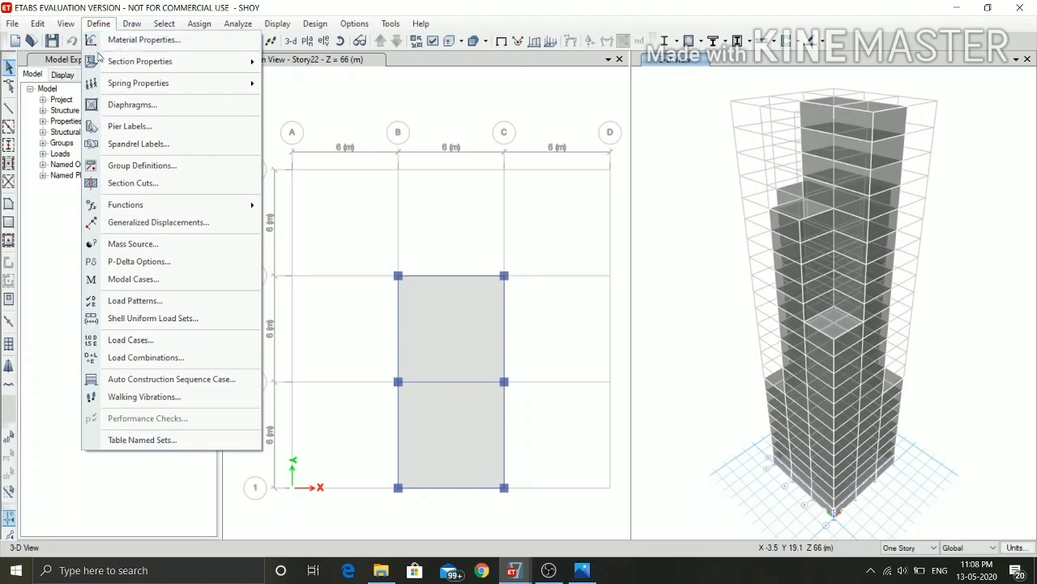
{"action": "mouse_move", "coordinate": [102, 64]}
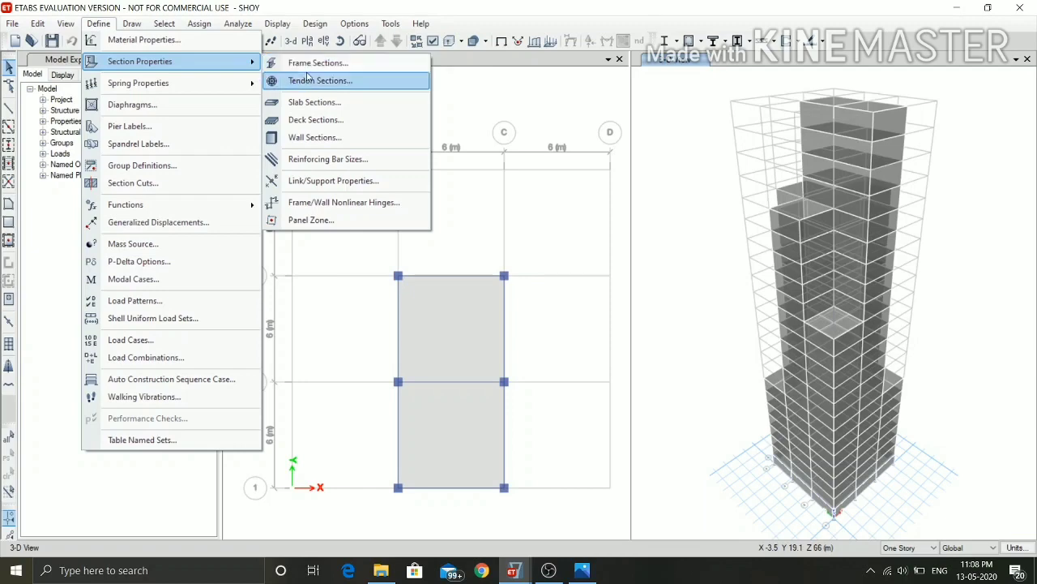
{"action": "left_click", "coordinate": [331, 65]}
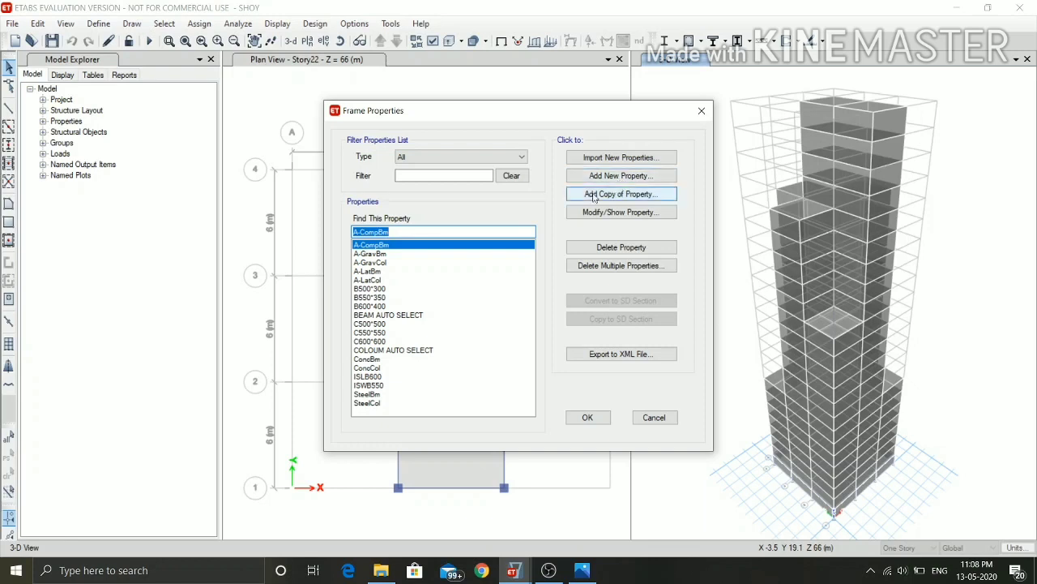
{"action": "left_click", "coordinate": [376, 324]}
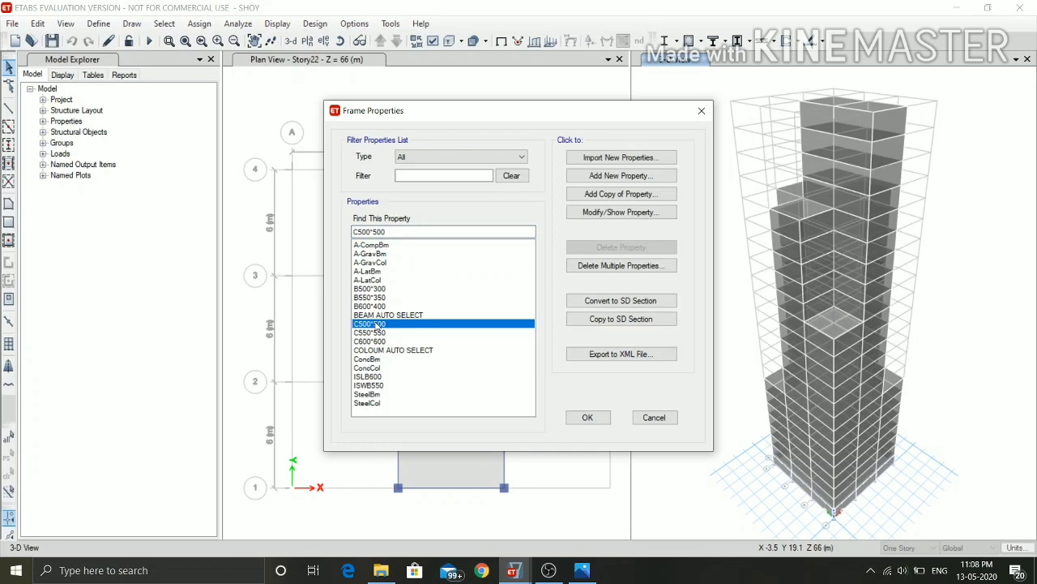
{"action": "left_click", "coordinate": [377, 332]}
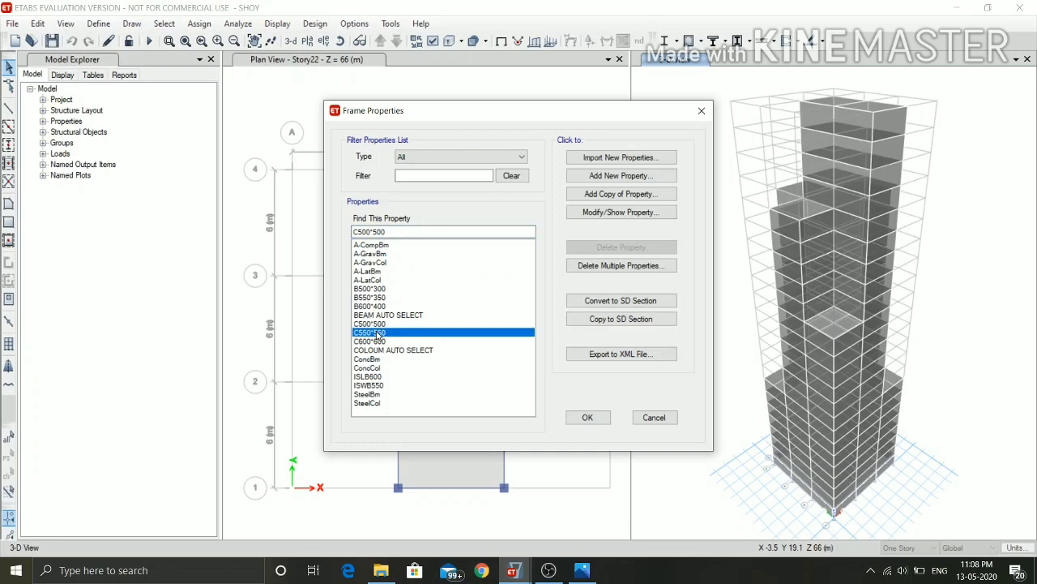
{"action": "left_click", "coordinate": [380, 341]}
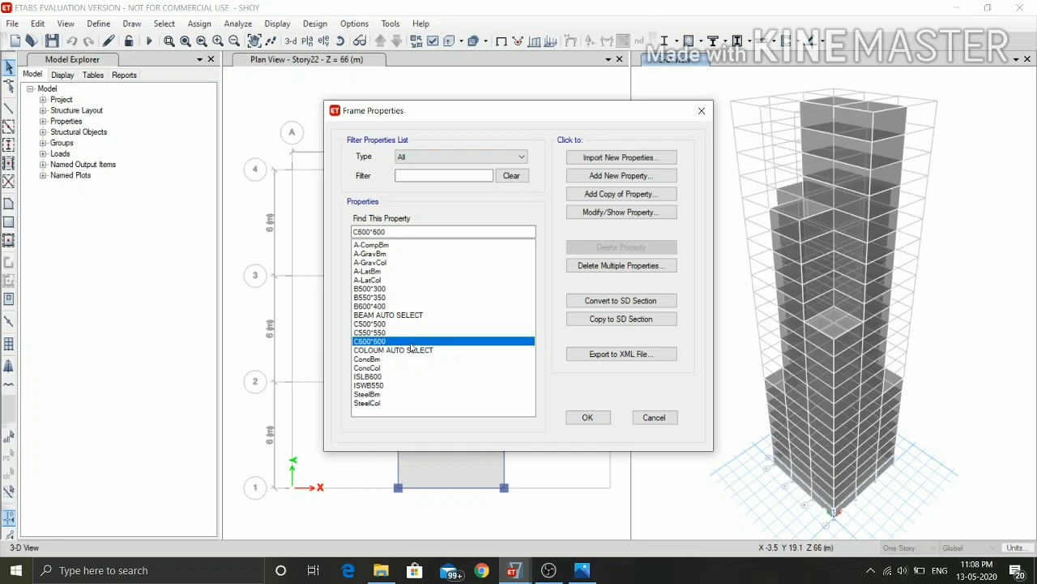
Go through the beam sections B500*300, B550*350 and B600*400 and the column and beam auto select sections.
{"action": "left_click", "coordinate": [383, 289]}
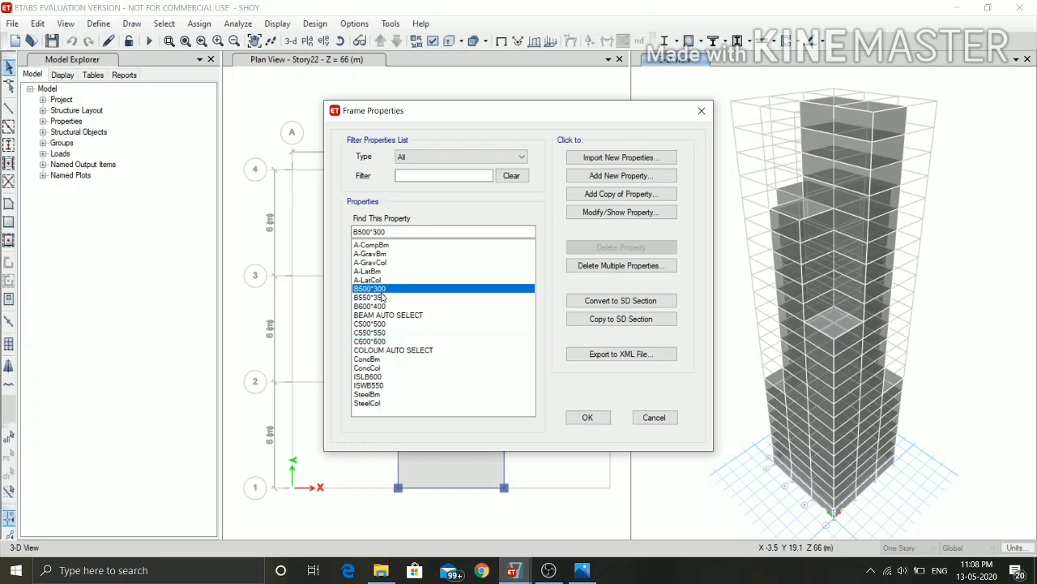
{"action": "left_click", "coordinate": [382, 298]}
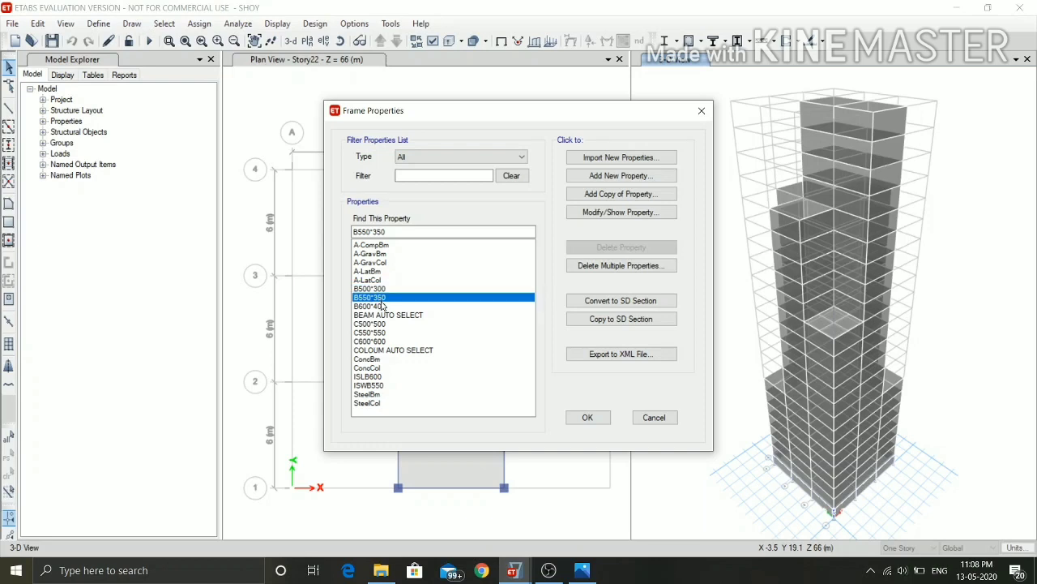
{"action": "left_click", "coordinate": [382, 306]}
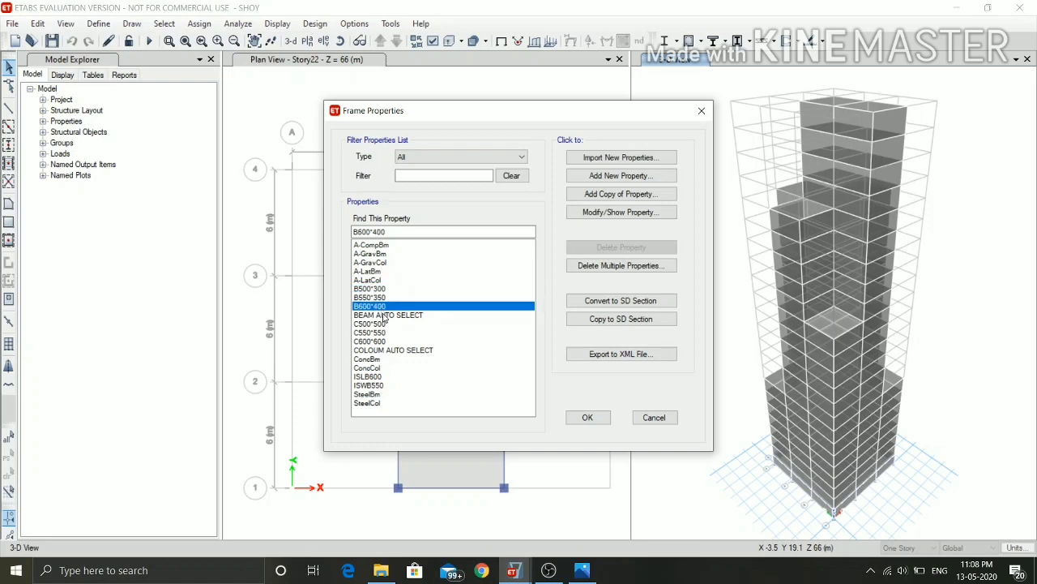
{"action": "left_click", "coordinate": [389, 350]}
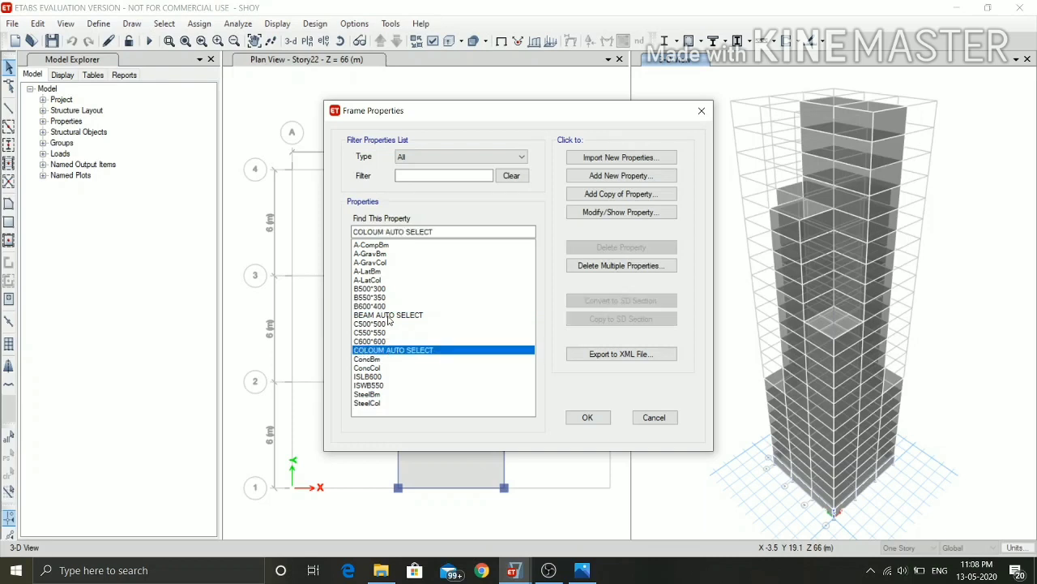
{"action": "left_click", "coordinate": [388, 315]}
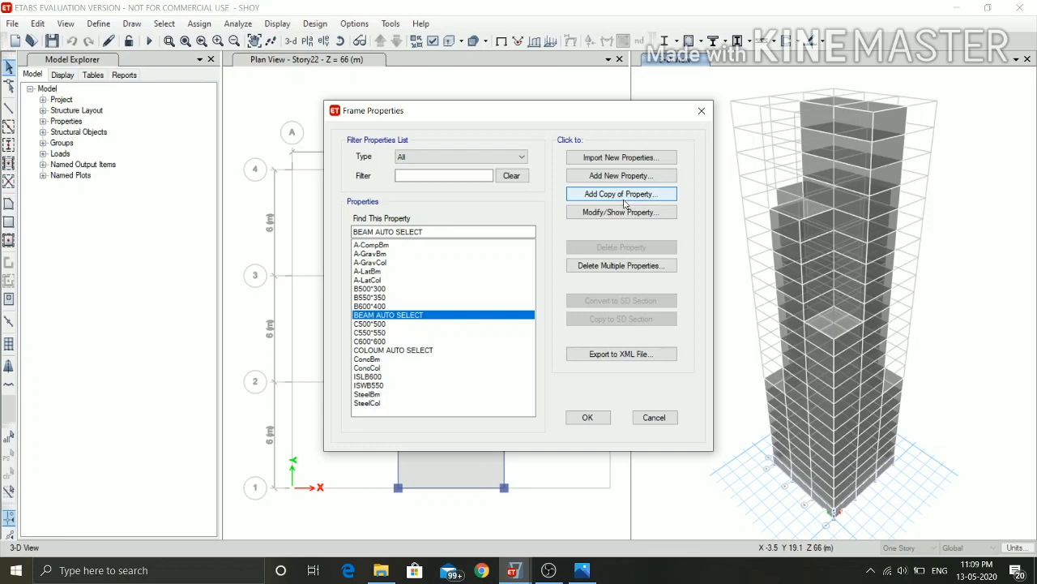
{"action": "left_click", "coordinate": [587, 417]}
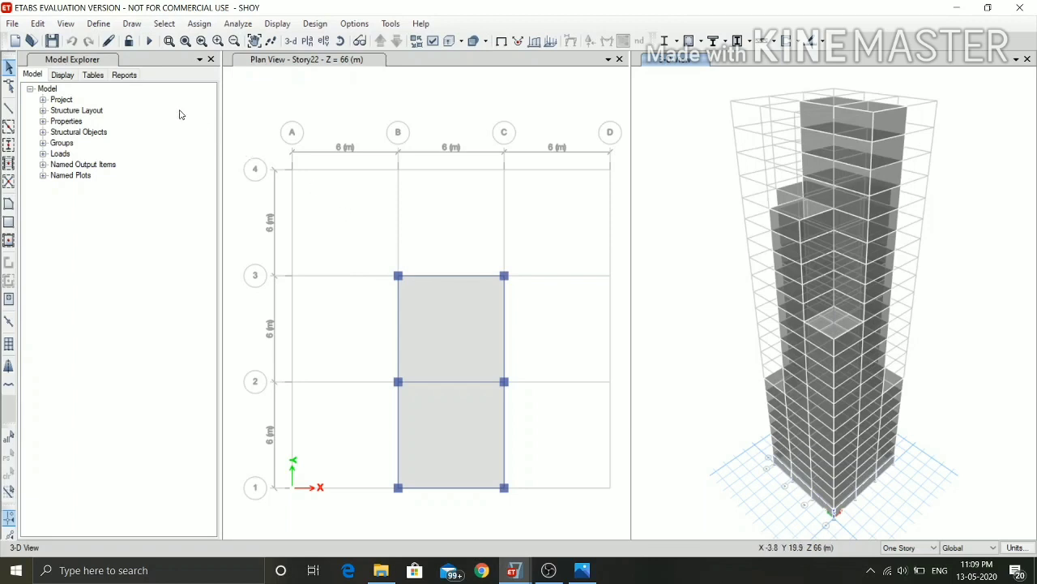
View the list of load cases defined in the model.
{"action": "left_click", "coordinate": [99, 24]}
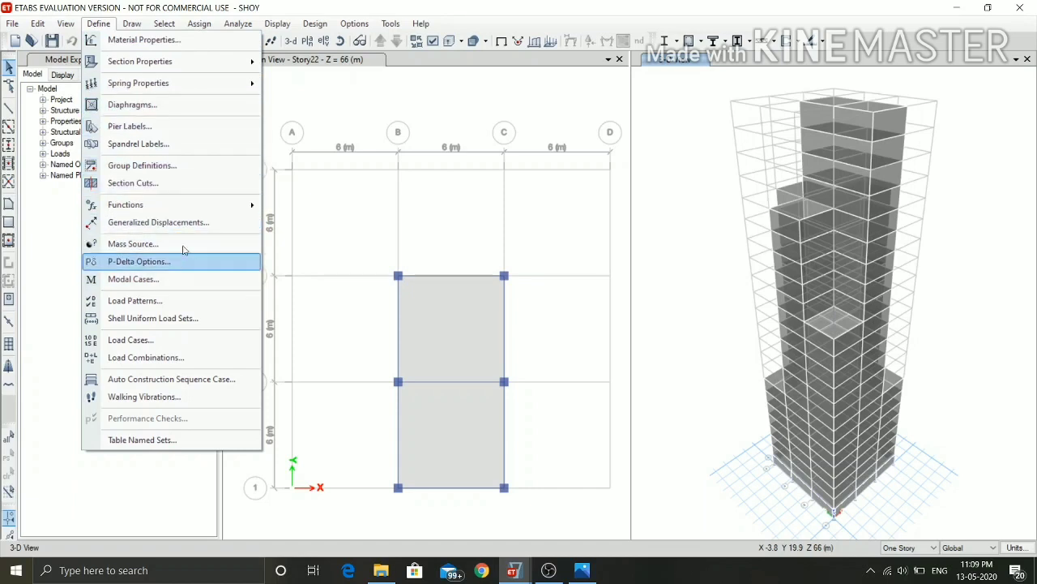
{"action": "left_click", "coordinate": [217, 340]}
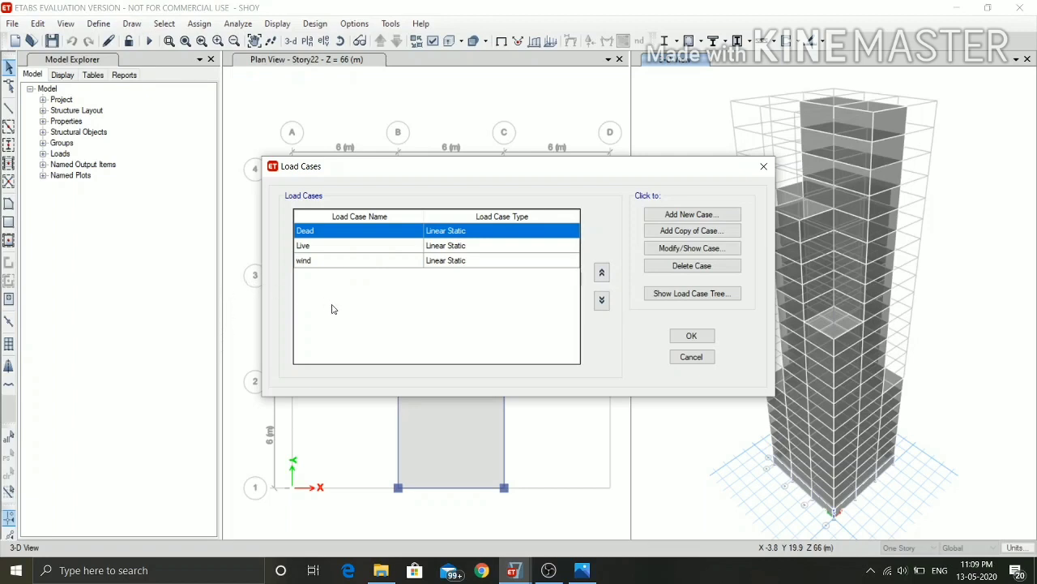
{"action": "left_click", "coordinate": [705, 338]}
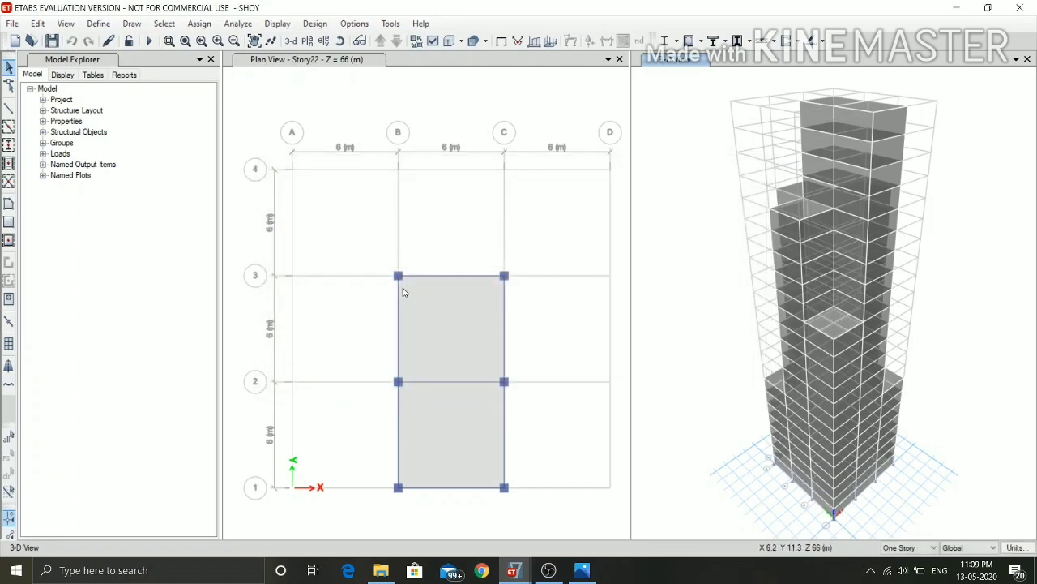
{"action": "left_click", "coordinate": [130, 24]}
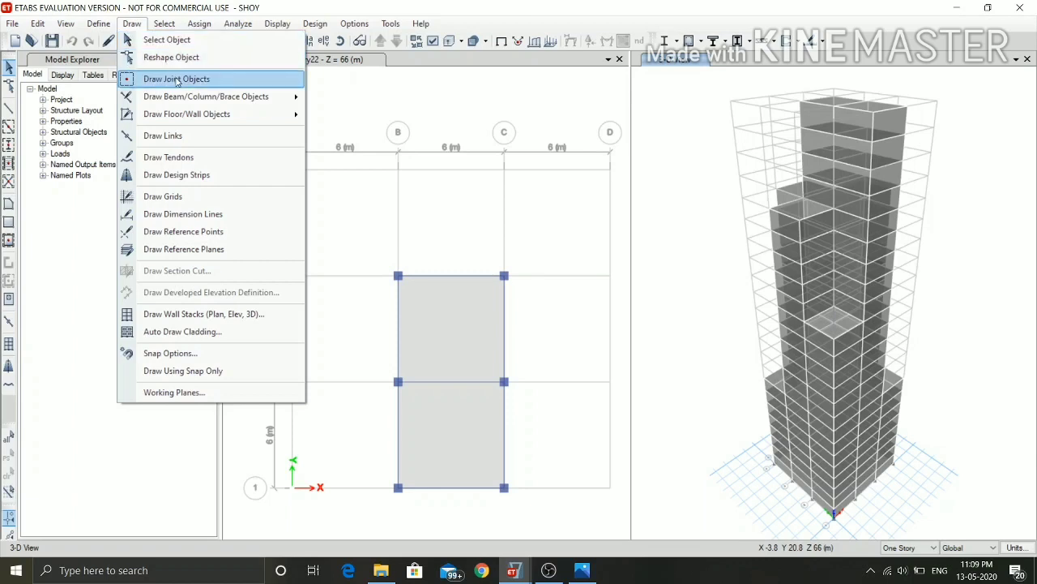
{"action": "mouse_move", "coordinate": [195, 98]}
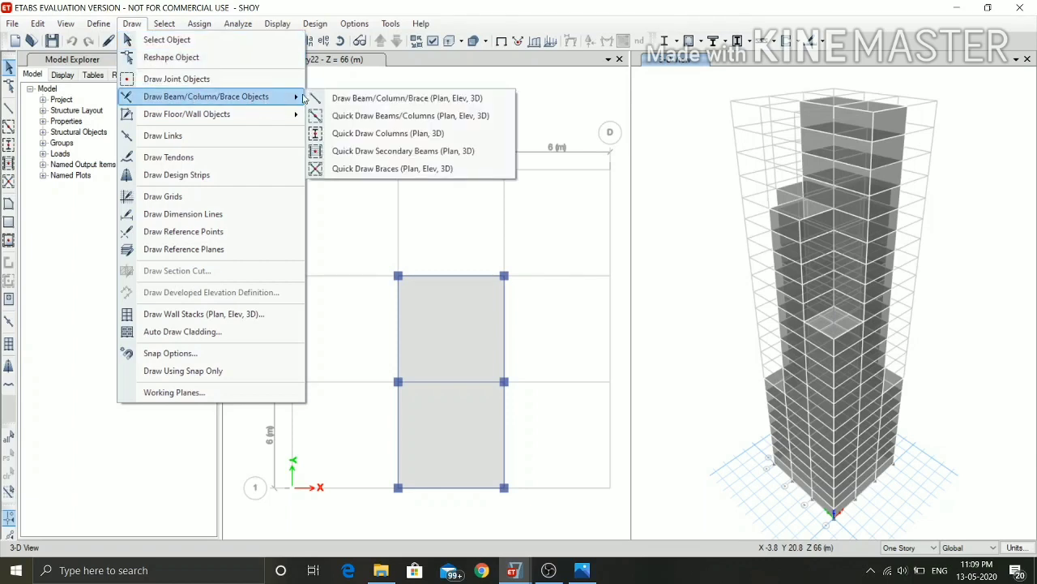
{"action": "left_click", "coordinate": [435, 140]}
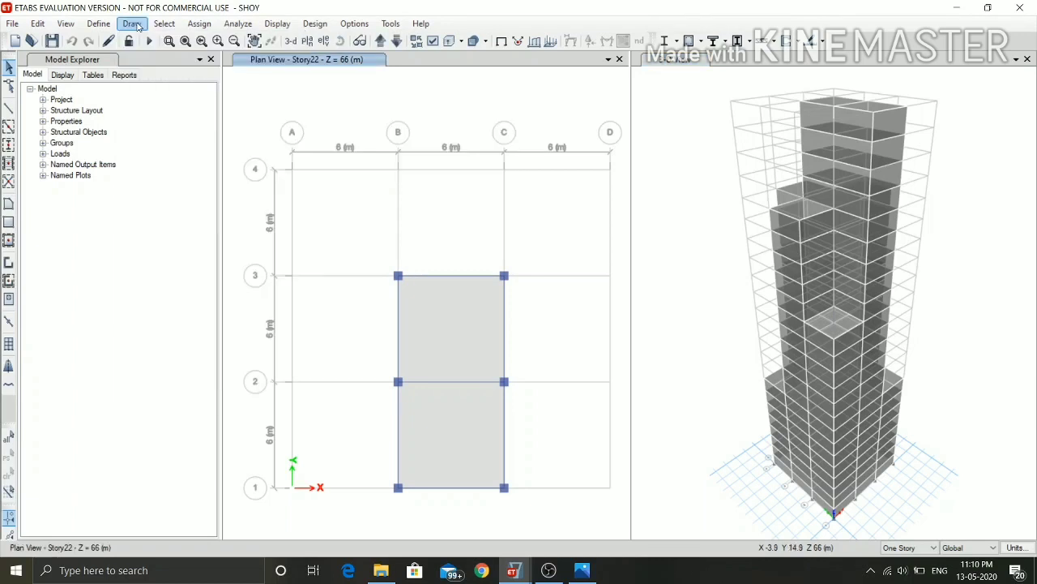
{"action": "left_click", "coordinate": [134, 25]}
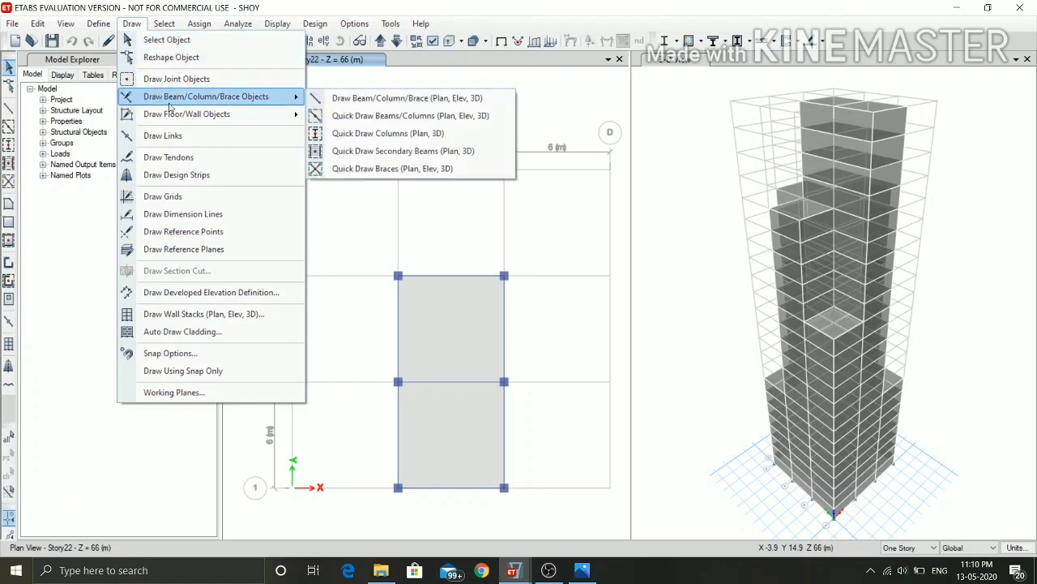
{"action": "mouse_move", "coordinate": [288, 113]}
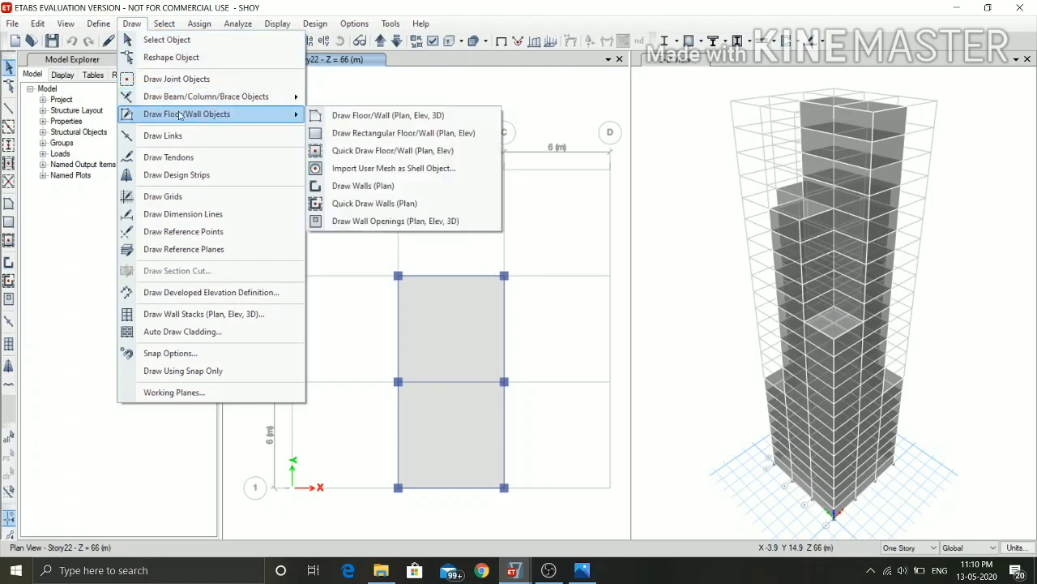
{"action": "left_click", "coordinate": [392, 151]}
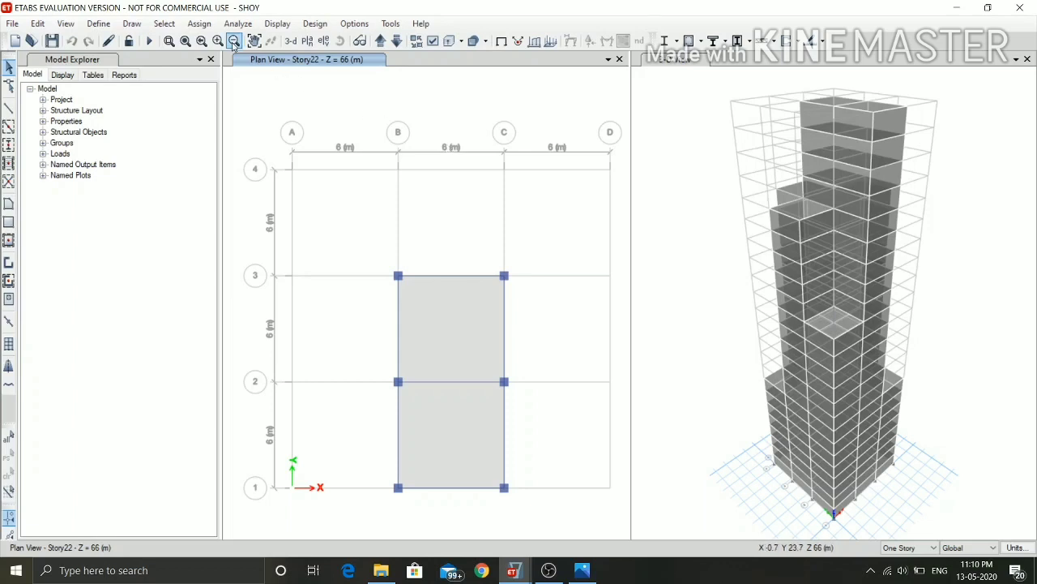
{"action": "left_click", "coordinate": [200, 24]}
{"action": "mouse_move", "coordinate": [340, 167]}
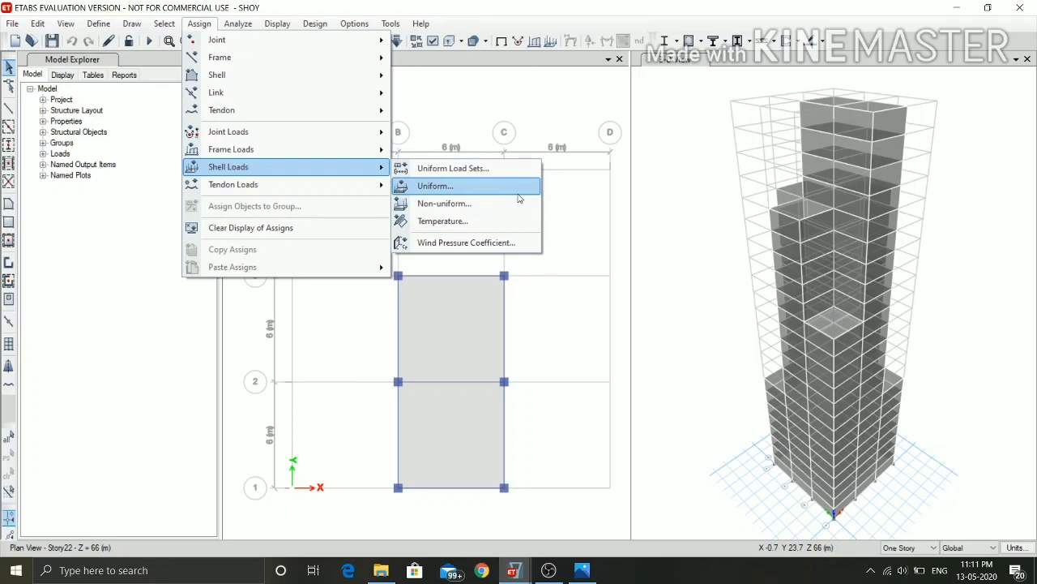
{"action": "left_click", "coordinate": [562, 190]}
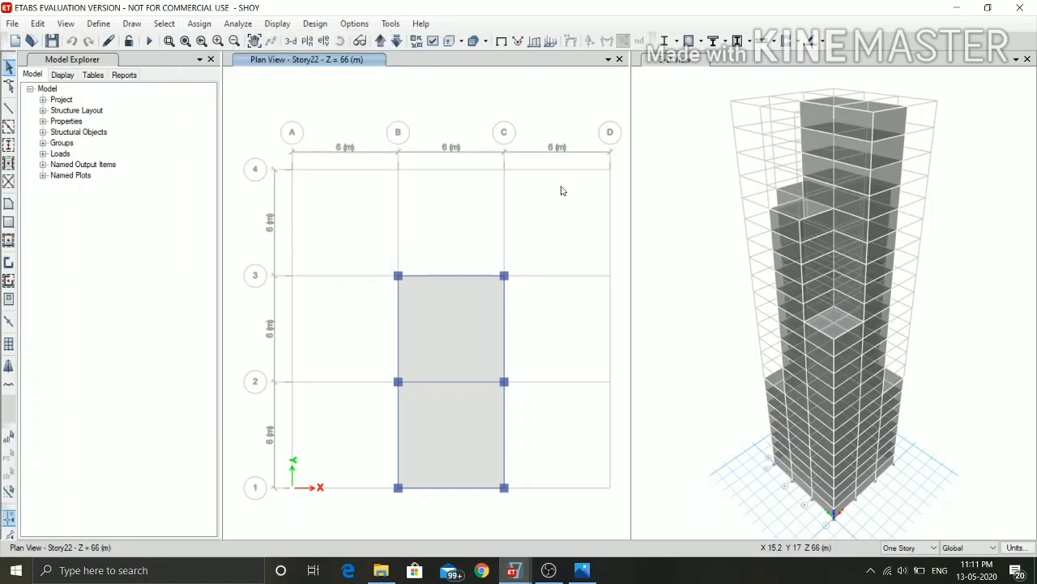
Switch the plan view from the top story to Story1 and set the story option to Similar Stories.
{"action": "left_click", "coordinate": [384, 46]}
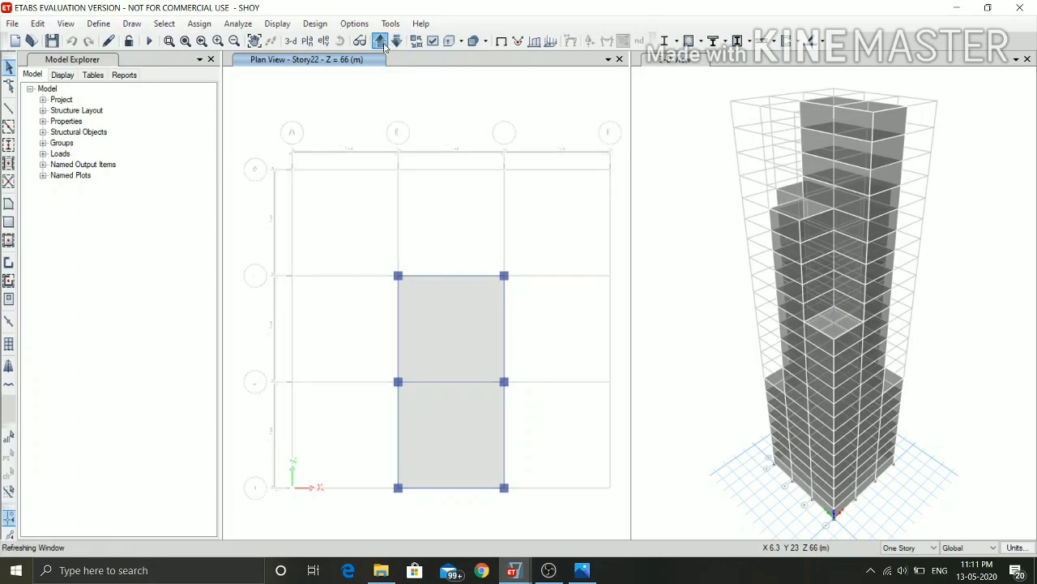
{"action": "left_click", "coordinate": [384, 45]}
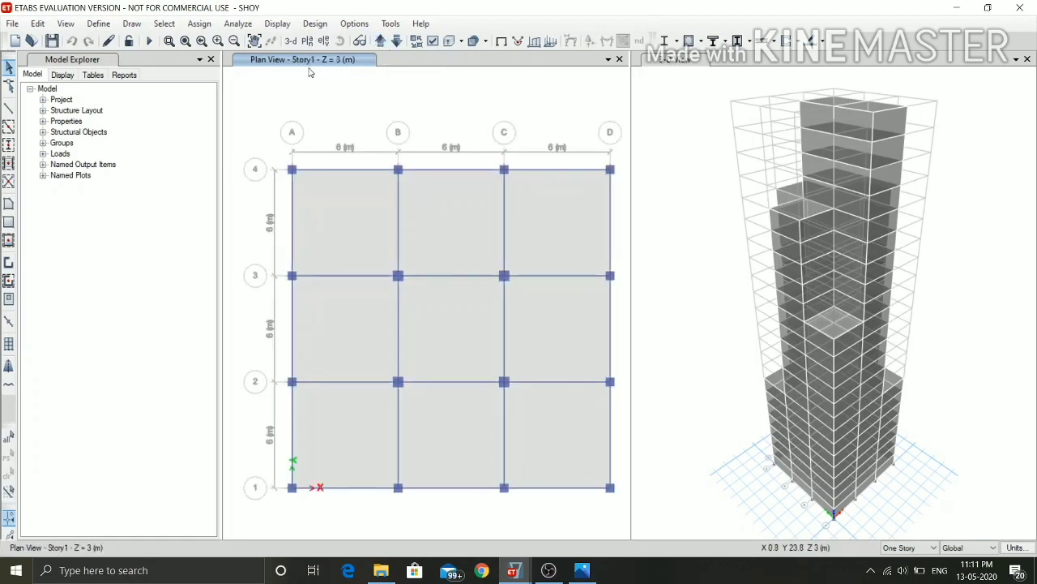
{"action": "left_click", "coordinate": [932, 548]}
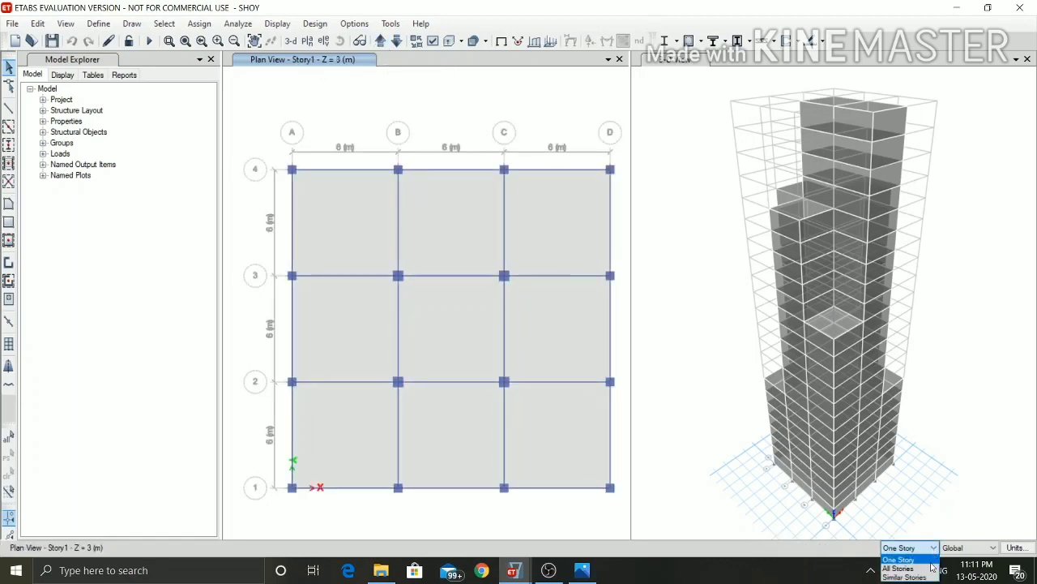
{"action": "left_click", "coordinate": [904, 576]}
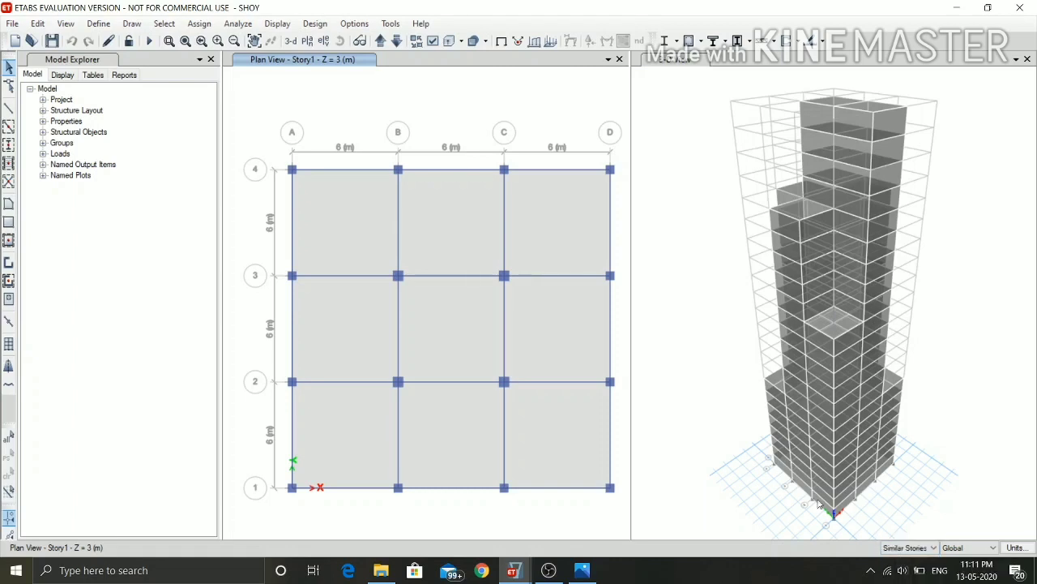
{"action": "left_click", "coordinate": [198, 23]}
{"action": "mouse_move", "coordinate": [298, 171]}
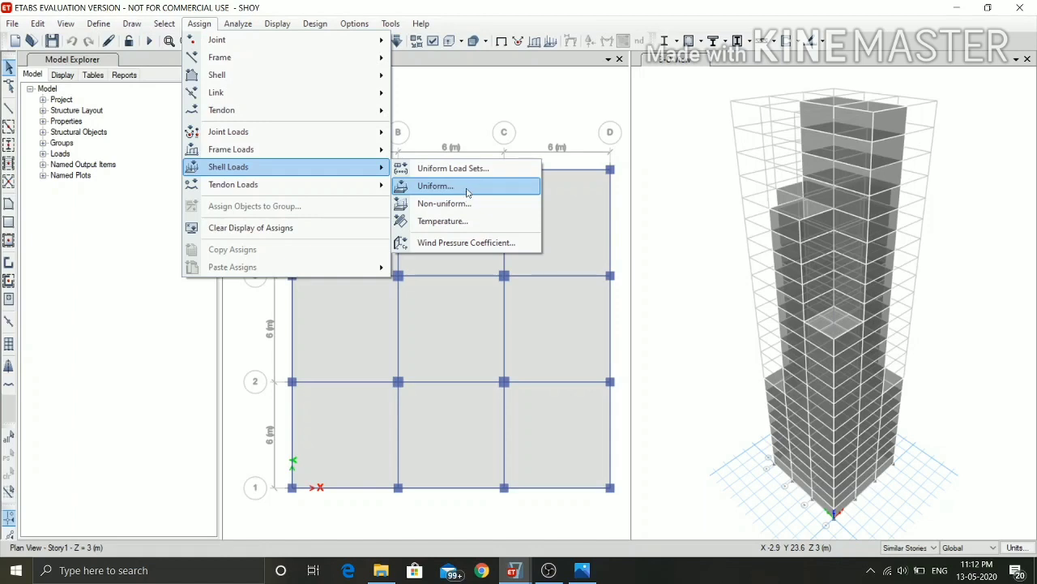
{"action": "left_click", "coordinate": [480, 86]}
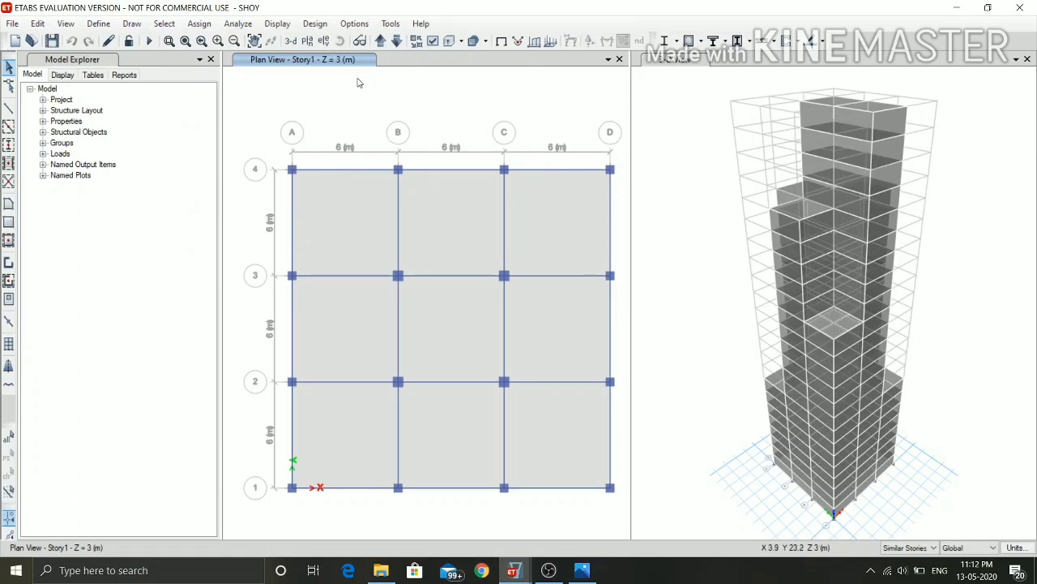
Switch the plan view to Story10 and keep Similar Stories as the story option.
{"action": "left_click", "coordinate": [397, 40]}
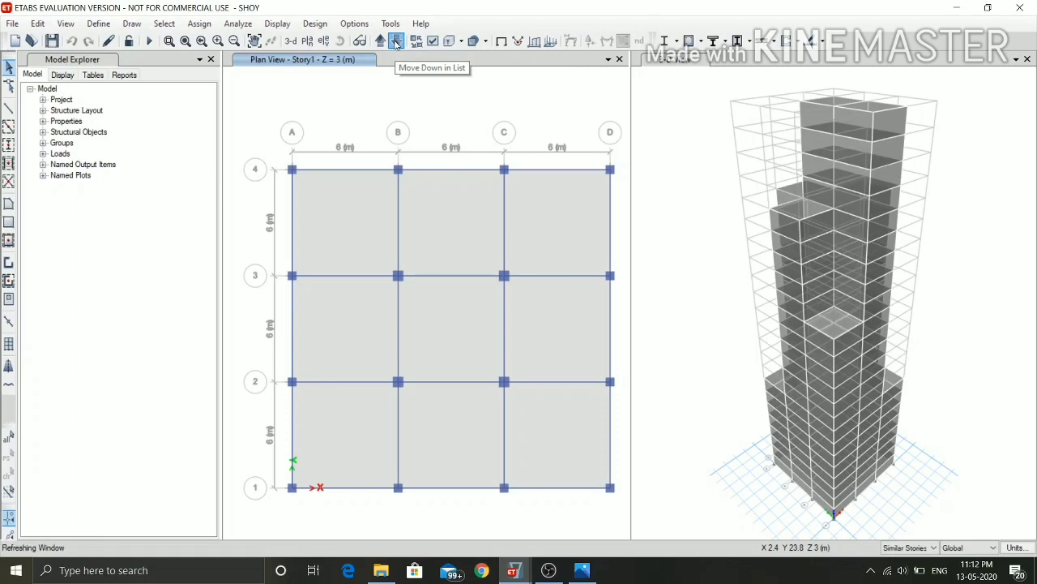
{"action": "left_click", "coordinate": [381, 42]}
{"action": "left_click", "coordinate": [381, 42]}
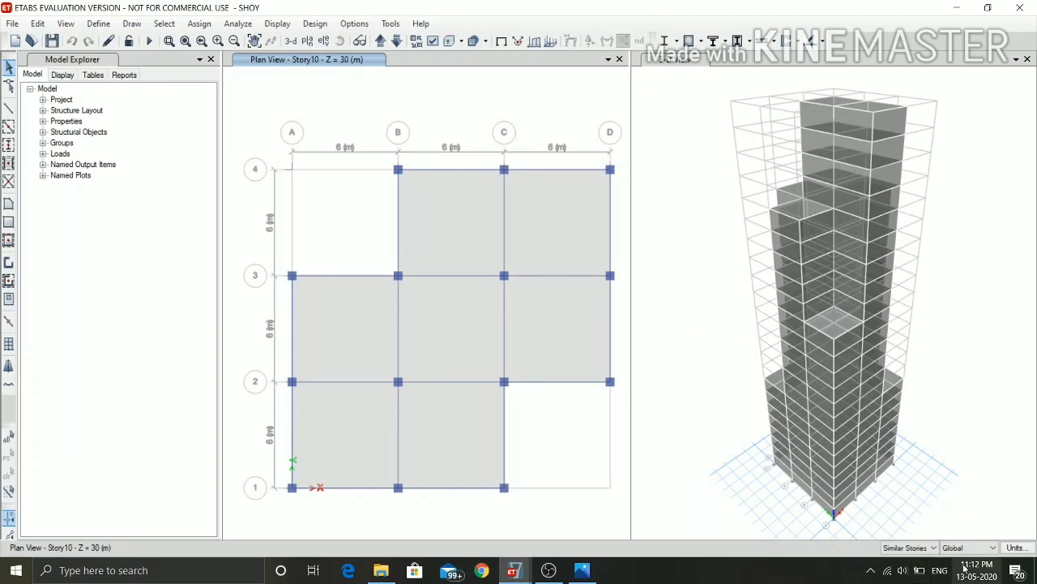
{"action": "left_click", "coordinate": [928, 549]}
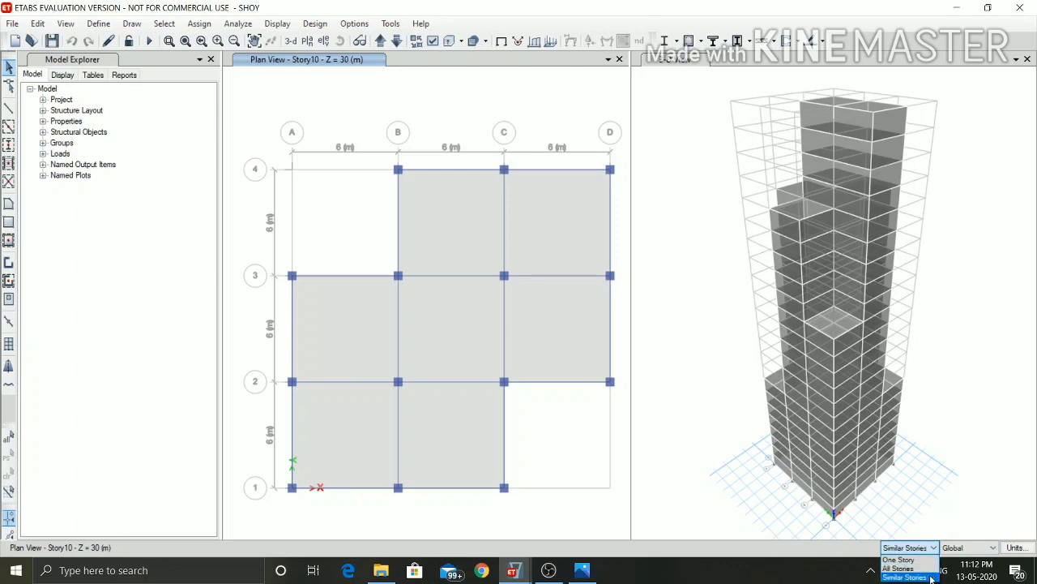
{"action": "left_click", "coordinate": [931, 577]}
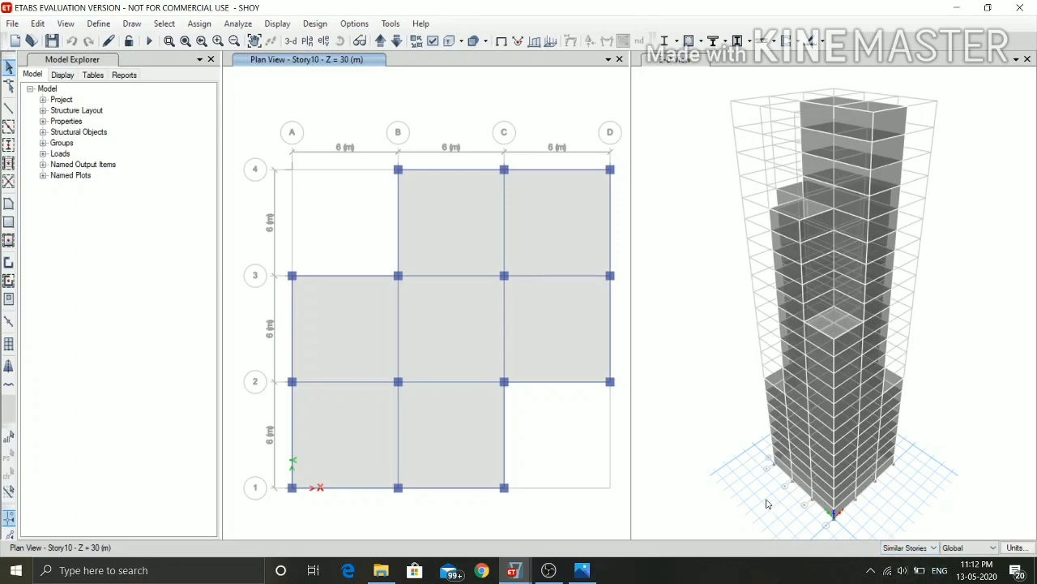
{"action": "left_click", "coordinate": [200, 25]}
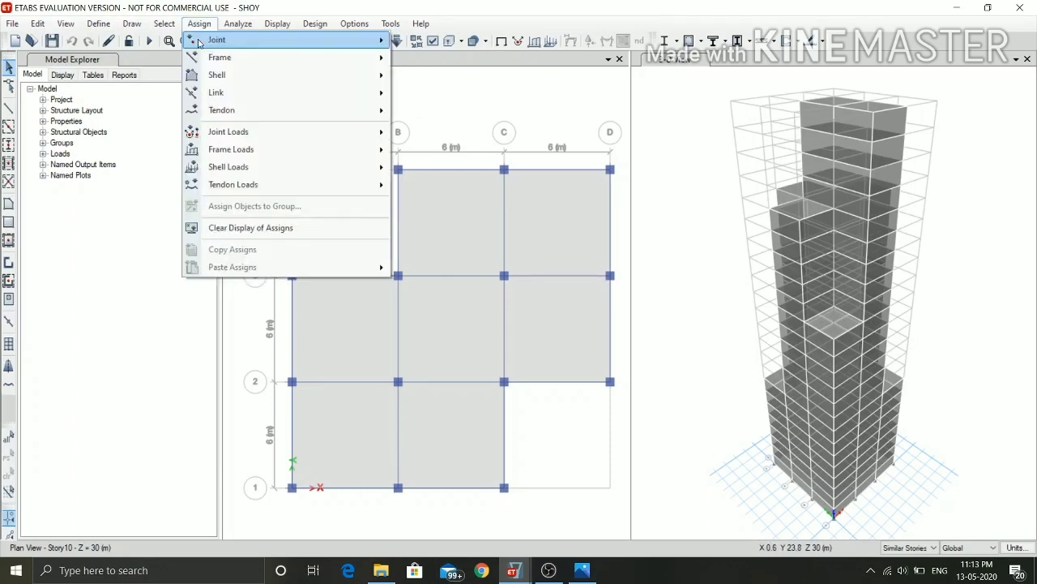
{"action": "mouse_move", "coordinate": [236, 168]}
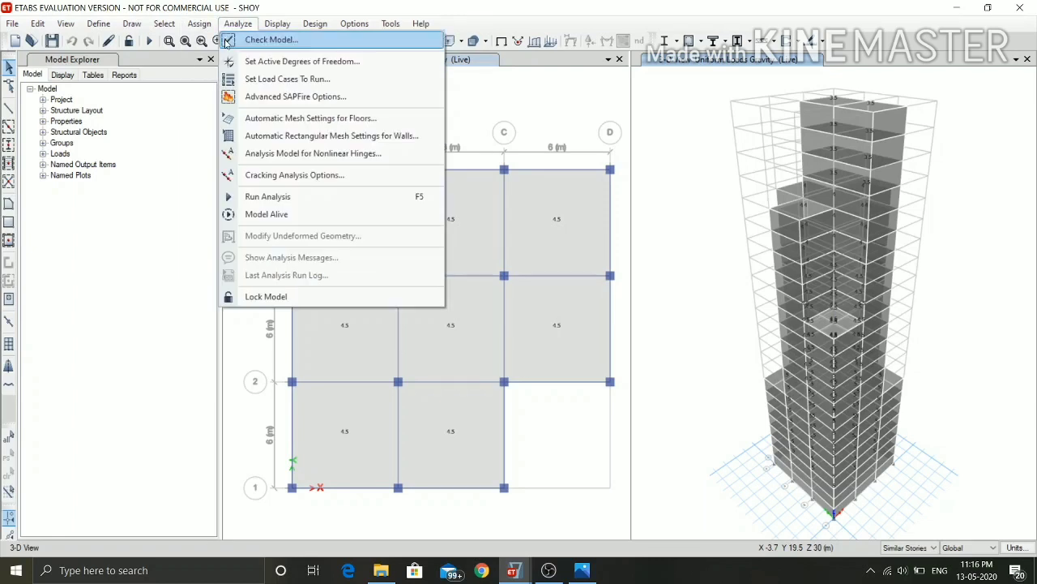
{"action": "left_click", "coordinate": [206, 26]}
{"action": "left_click", "coordinate": [199, 24]}
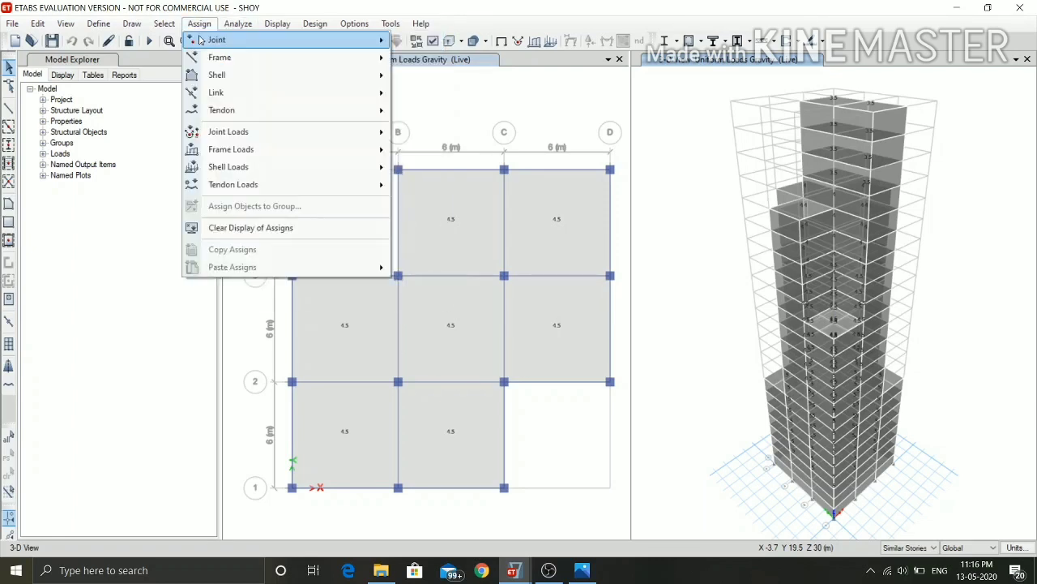
{"action": "mouse_move", "coordinate": [268, 156]}
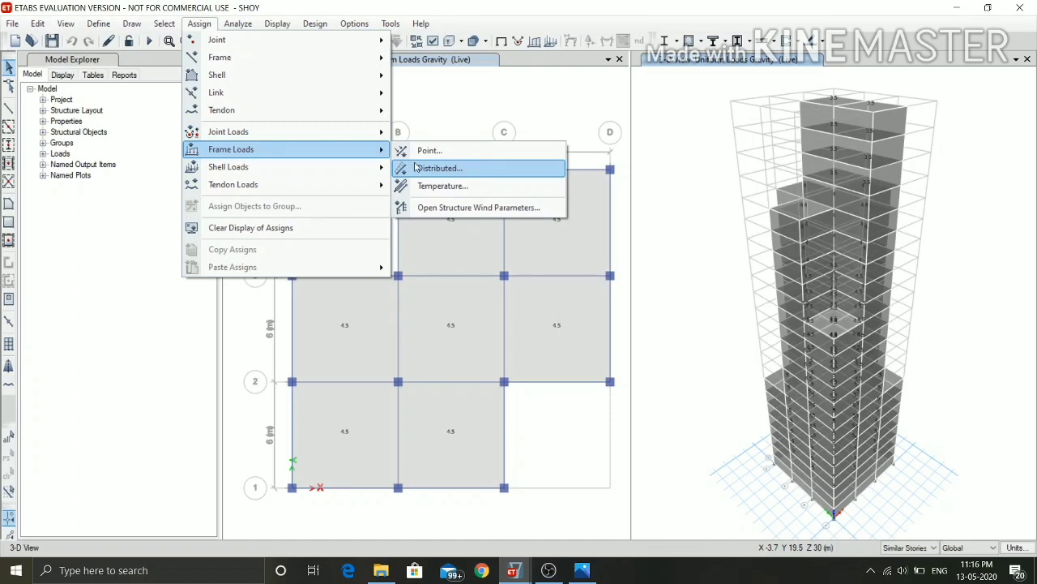
{"action": "left_click", "coordinate": [533, 84]}
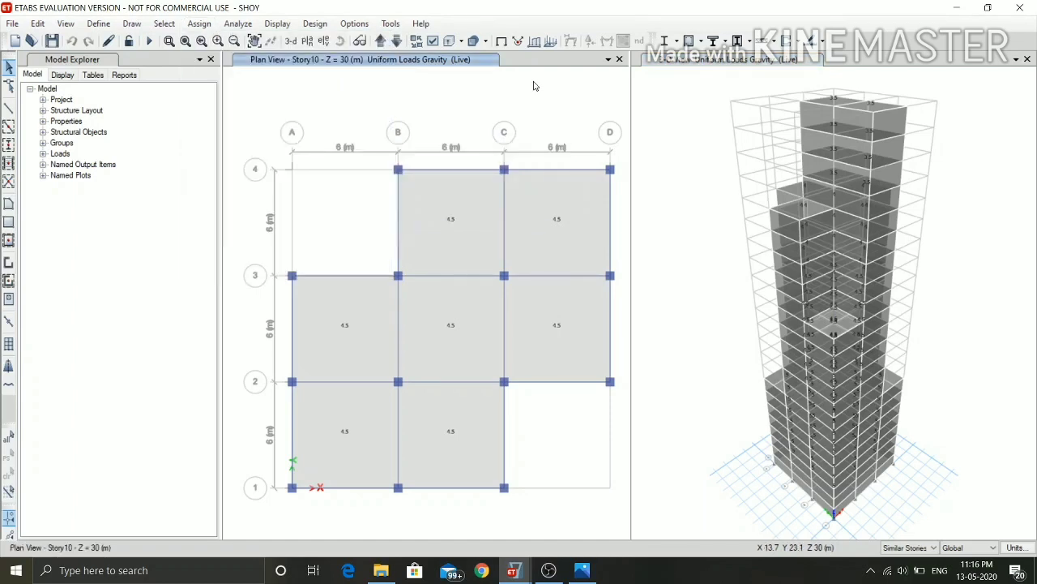
View the automatic cladding options and the list of elevation views, closing both without applying anything.
{"action": "left_click", "coordinate": [132, 23]}
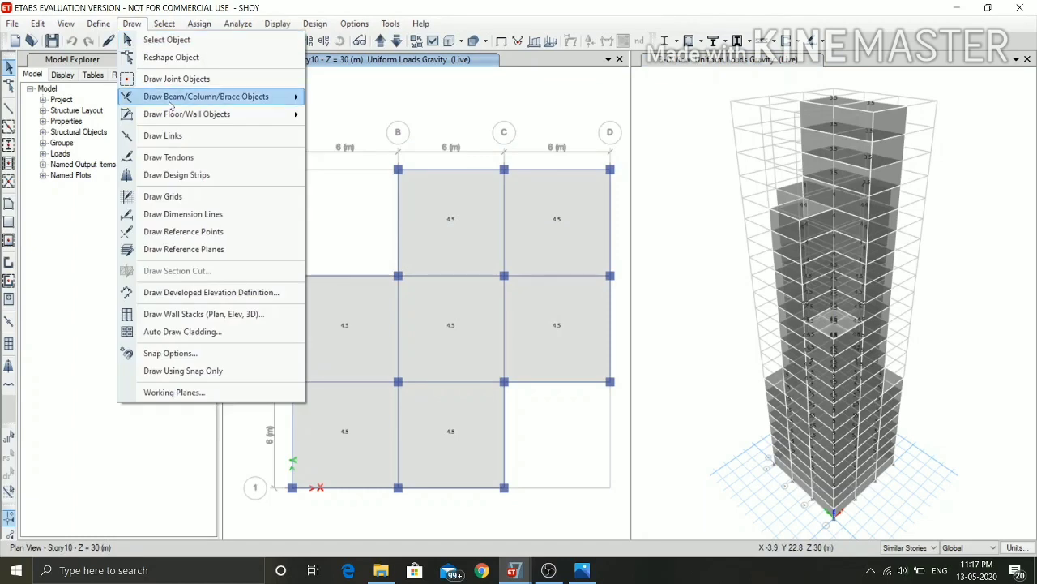
{"action": "left_click", "coordinate": [237, 336]}
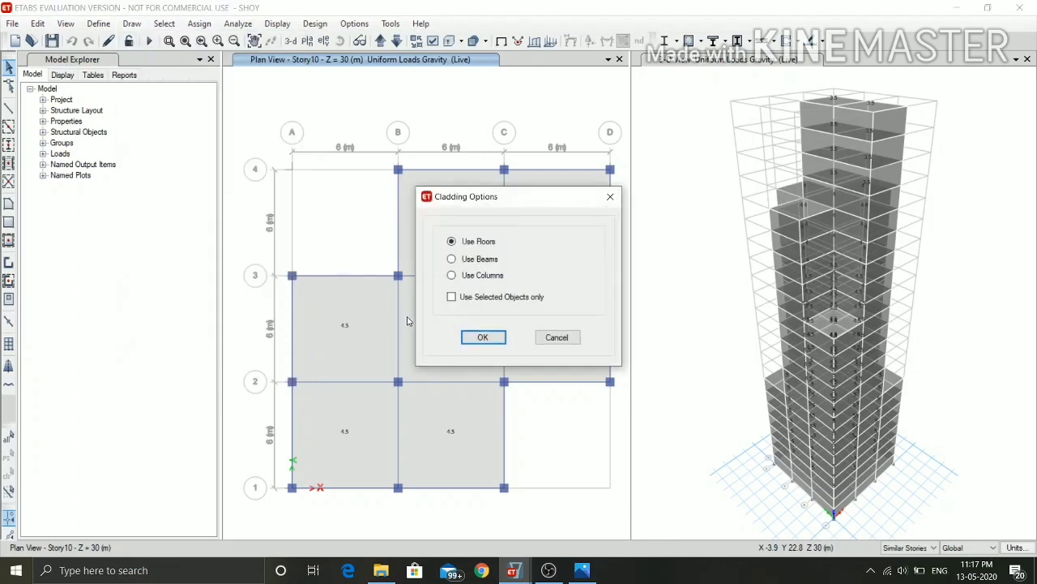
{"action": "left_click", "coordinate": [573, 337]}
{"action": "left_click", "coordinate": [326, 41]}
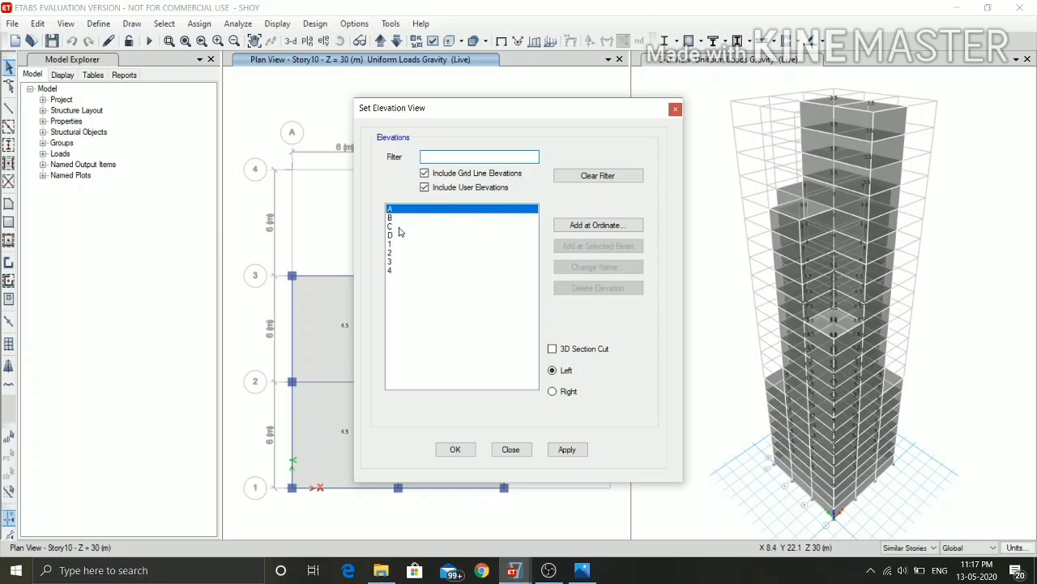
{"action": "left_click", "coordinate": [527, 449]}
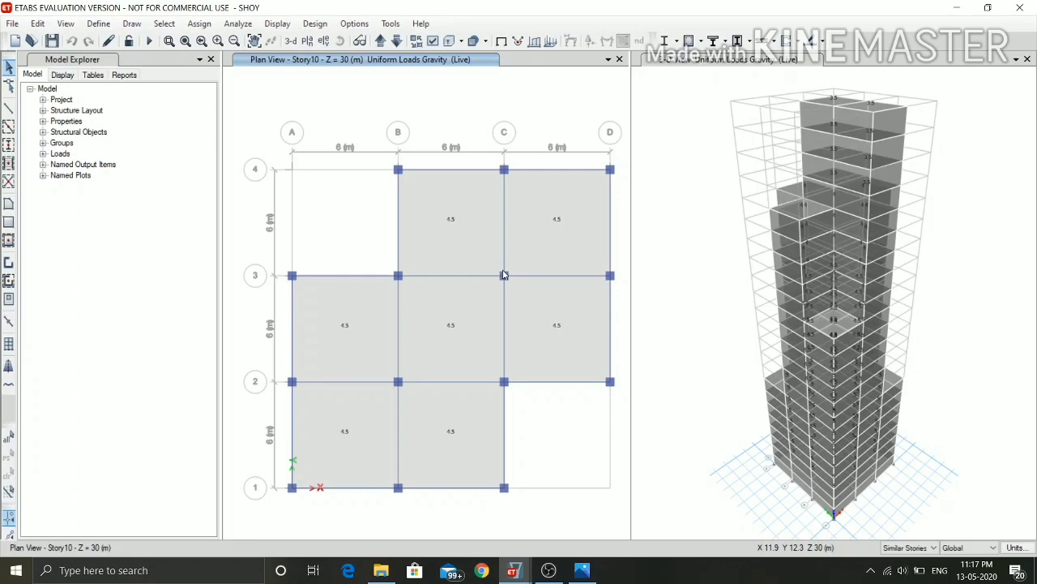
Run the analysis of the tower model.
{"action": "left_click", "coordinate": [239, 26]}
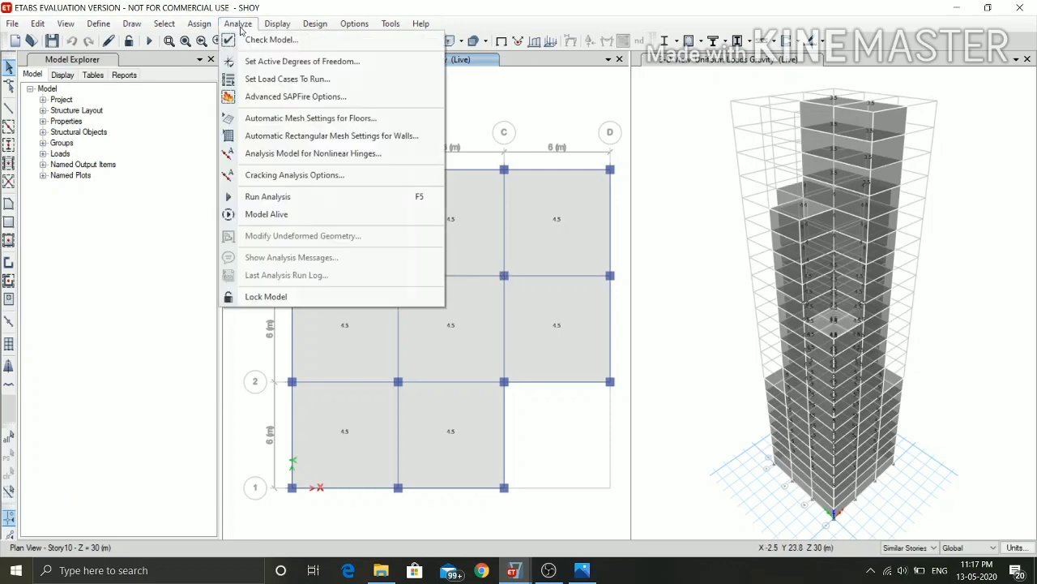
{"action": "left_click", "coordinate": [272, 196]}
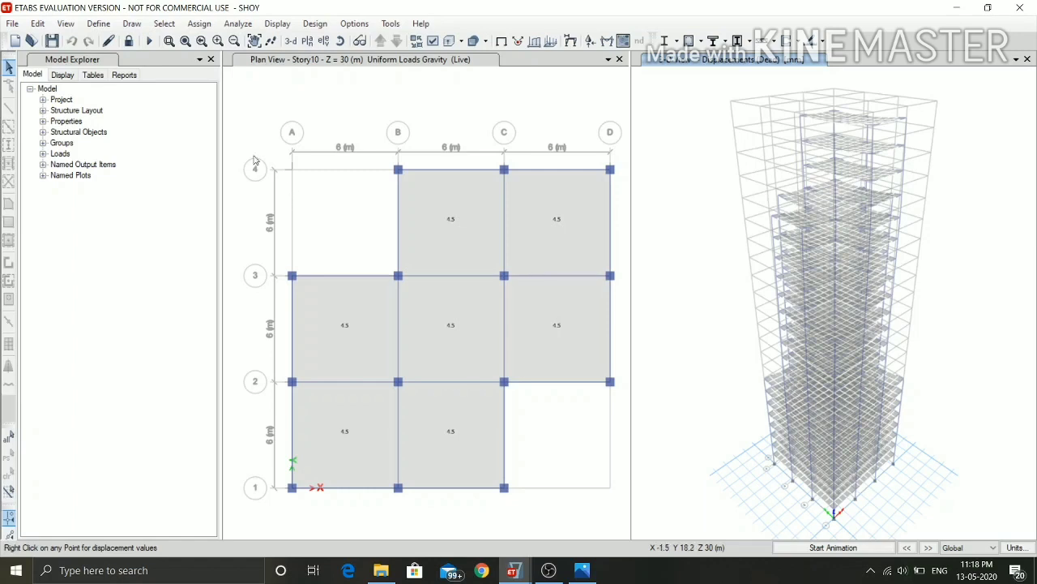
Go through the Moment 2-2 and Shear 3-3 components in the member force diagram options for frames, without plotting a diagram.
{"action": "left_click", "coordinate": [275, 28]}
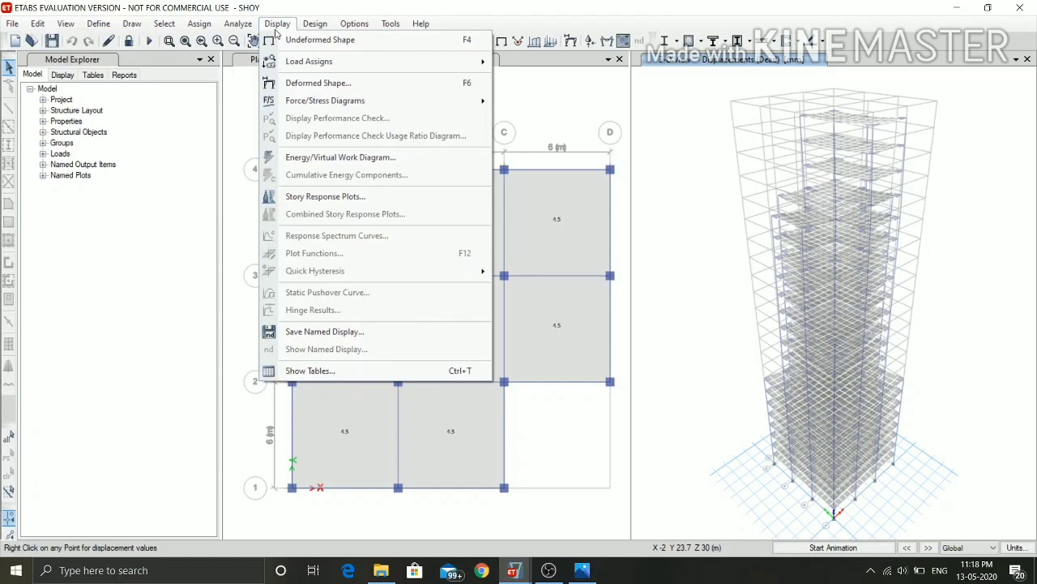
{"action": "mouse_move", "coordinate": [308, 98]}
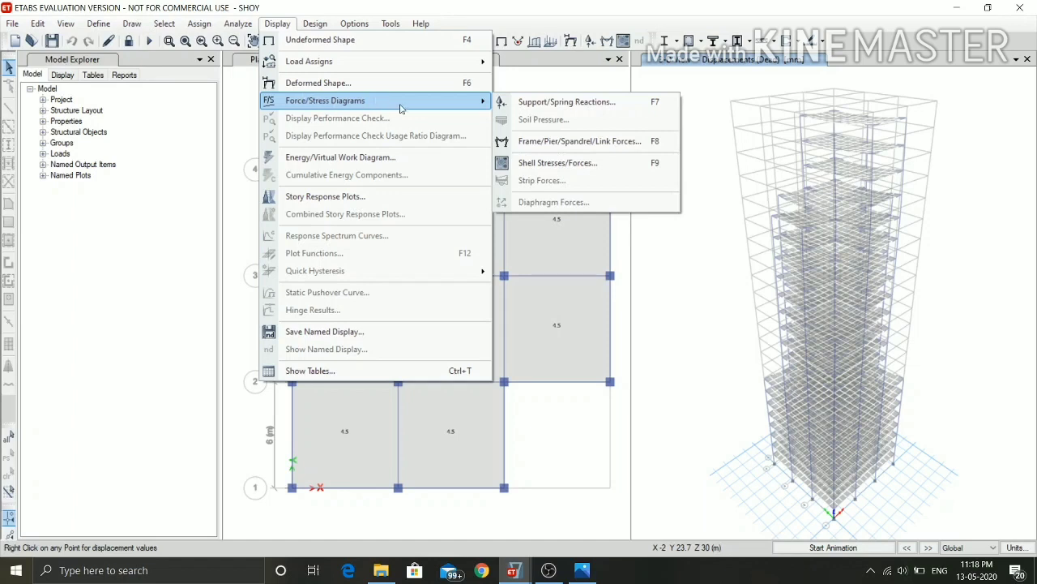
{"action": "left_click", "coordinate": [571, 142]}
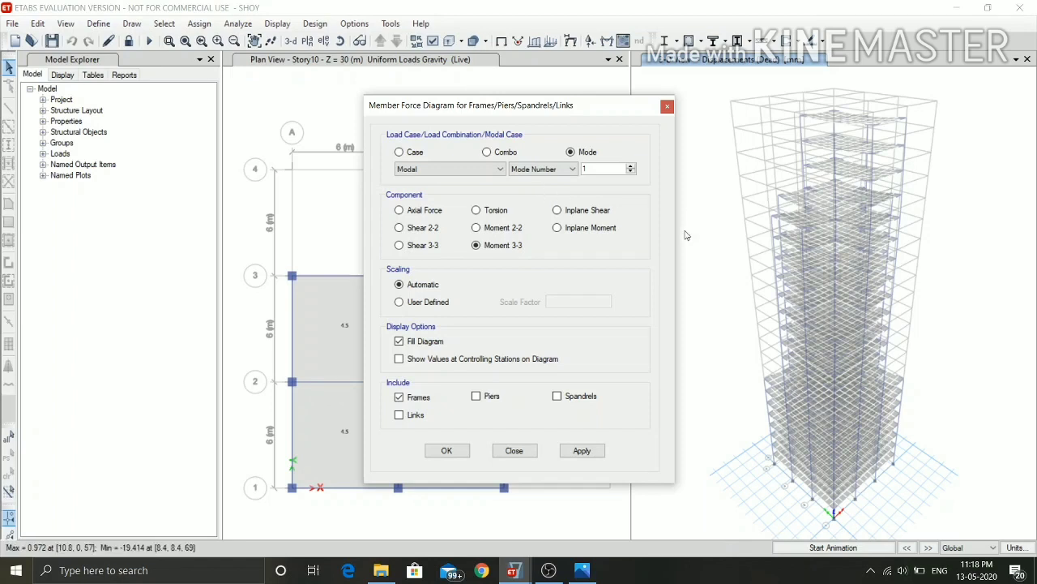
{"action": "left_click", "coordinate": [476, 228]}
{"action": "left_click", "coordinate": [399, 244]}
{"action": "left_click", "coordinate": [513, 450]}
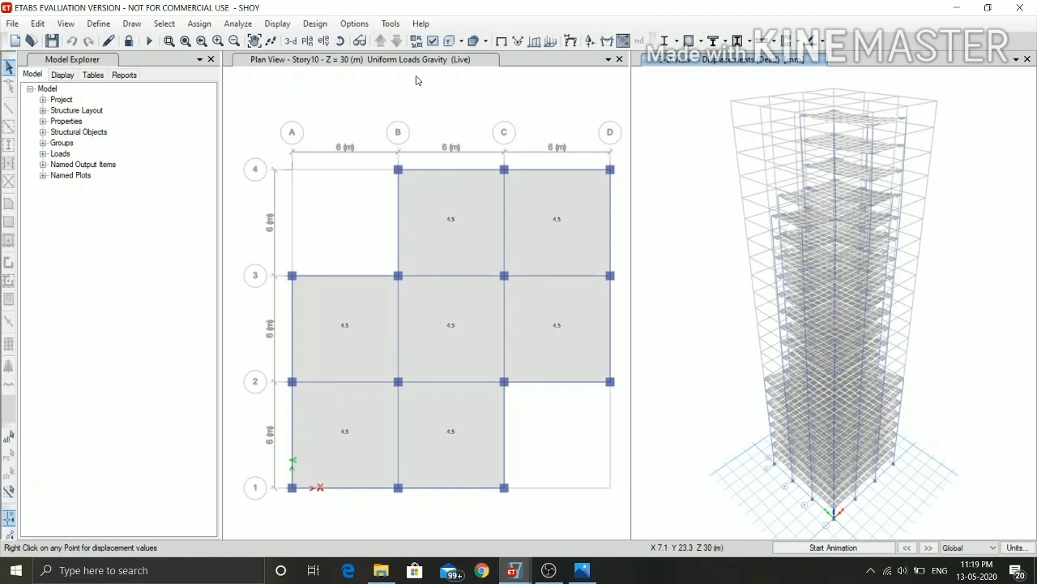
Run the concrete frame design check on the analysed tower.
{"action": "left_click", "coordinate": [314, 24]}
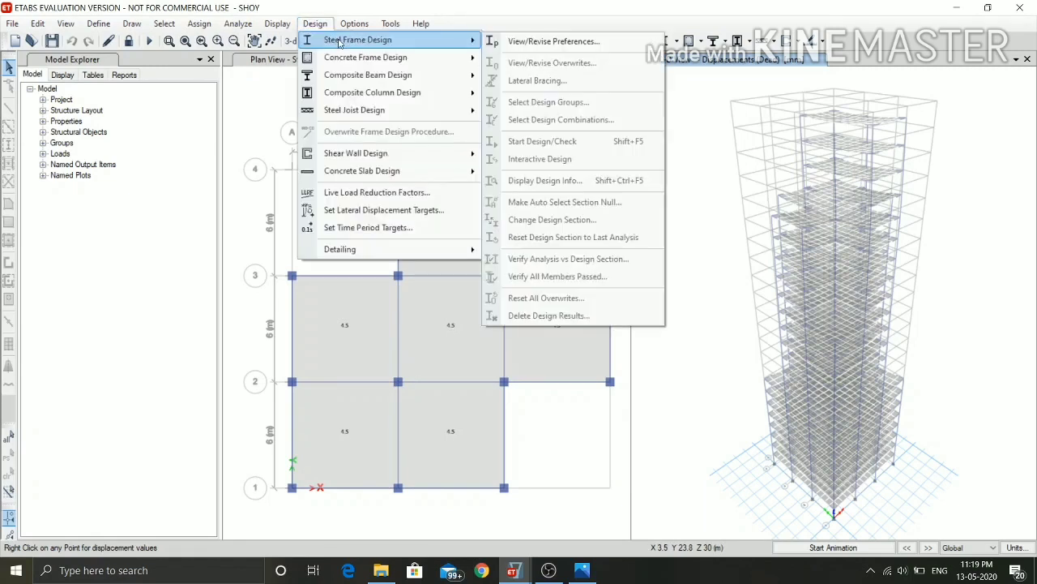
{"action": "mouse_move", "coordinate": [392, 58]}
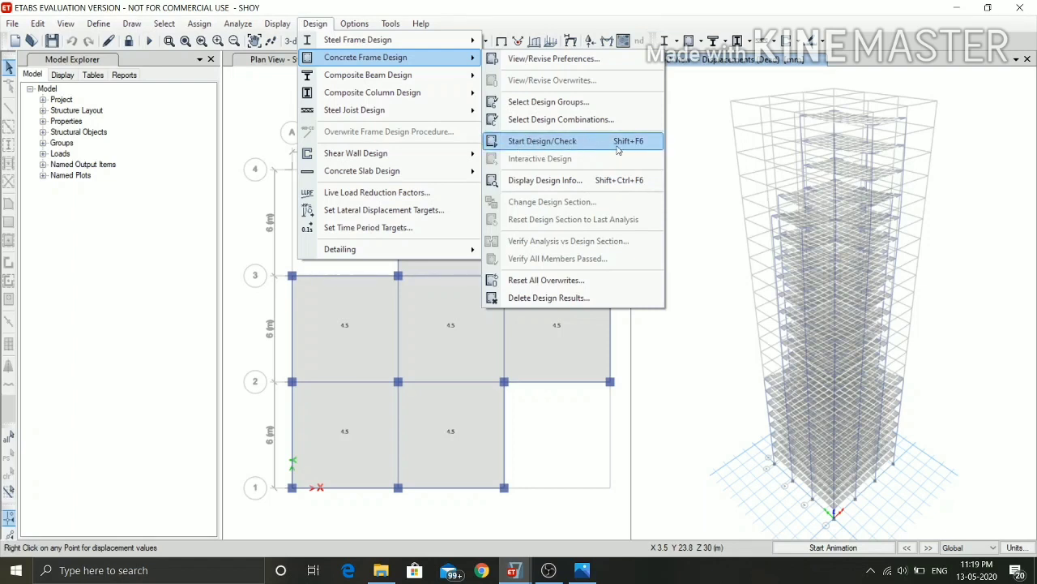
{"action": "left_click", "coordinate": [559, 141]}
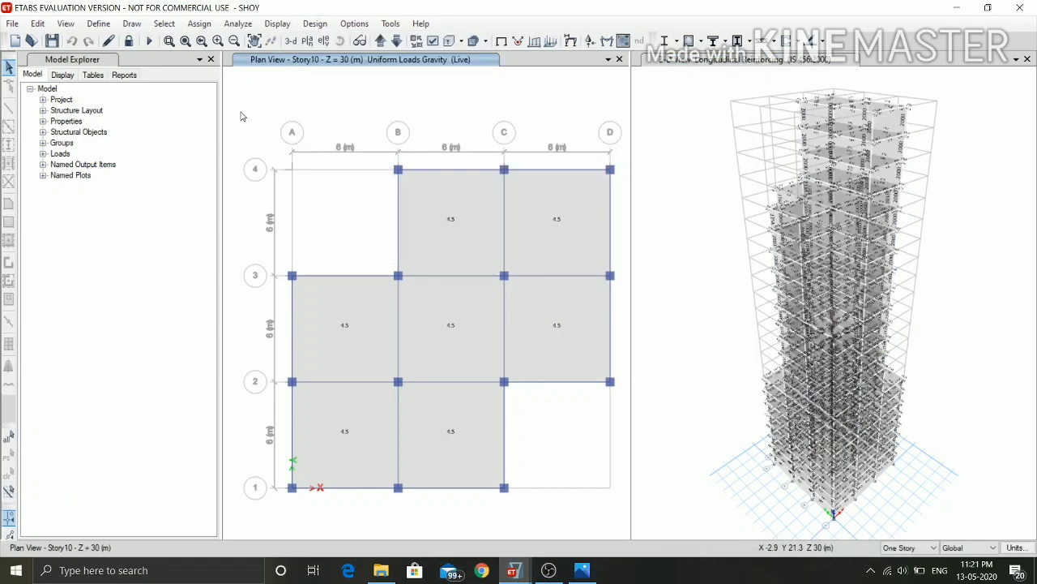
Verify that all concrete frame members pass the design check.
{"action": "left_click", "coordinate": [315, 24]}
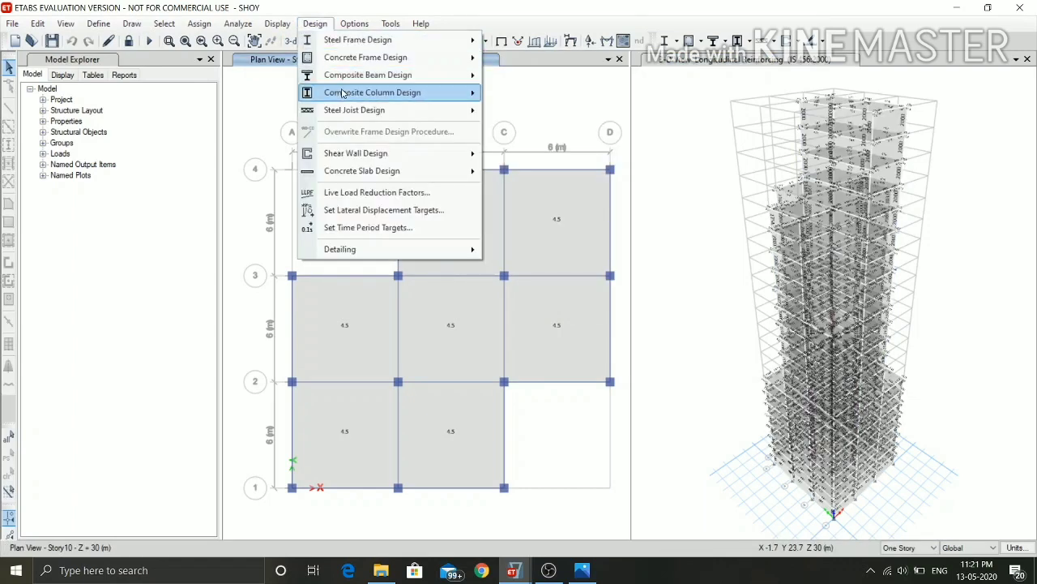
{"action": "mouse_move", "coordinate": [373, 58]}
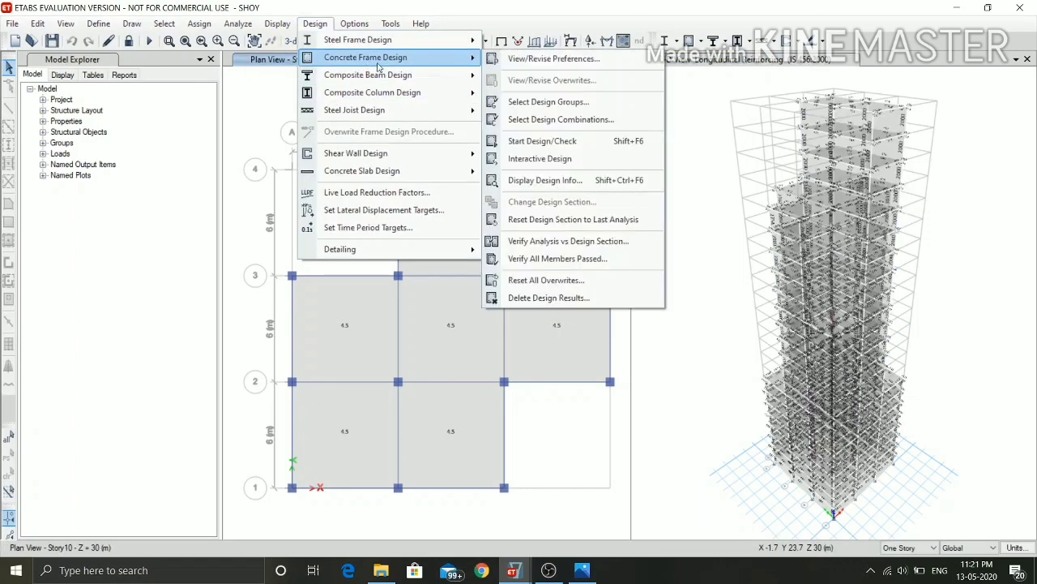
{"action": "left_click", "coordinate": [603, 258]}
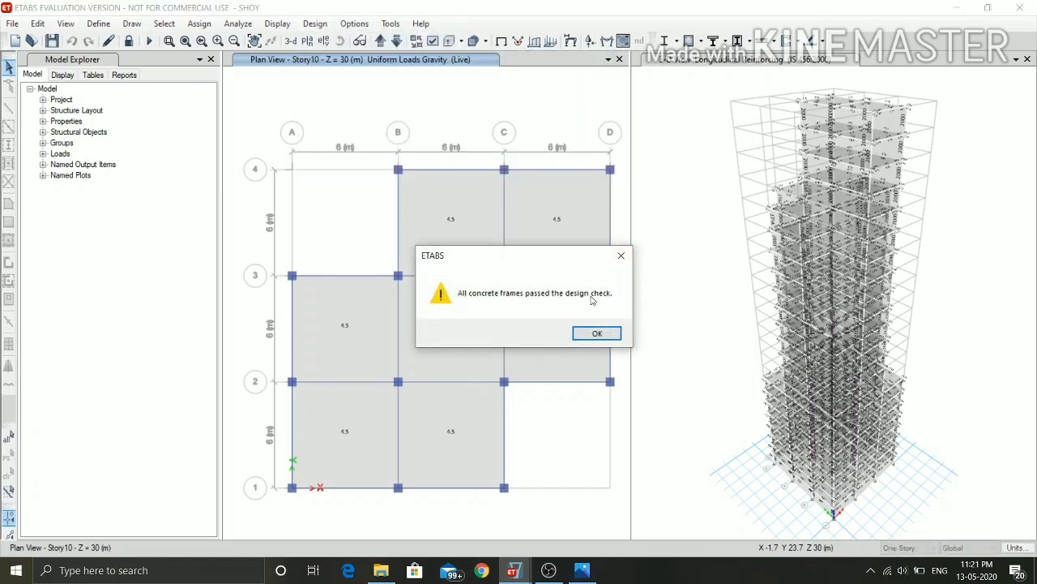
{"action": "left_click", "coordinate": [616, 334]}
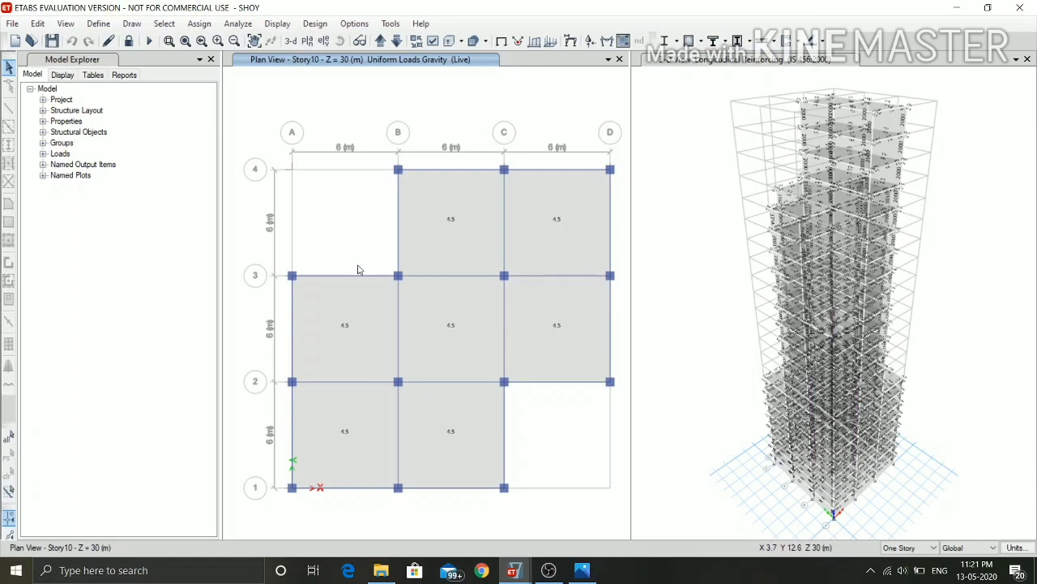
Expand the project report contents in the Model Explorer and go through the Cover Page and Structure Data entries.
{"action": "left_click", "coordinate": [124, 75]}
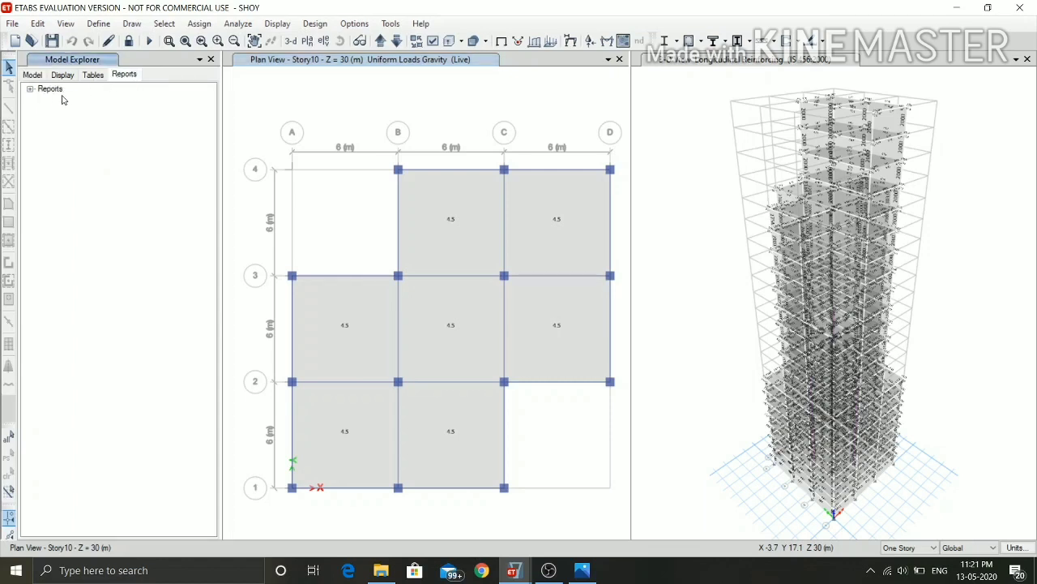
{"action": "left_click", "coordinate": [34, 94]}
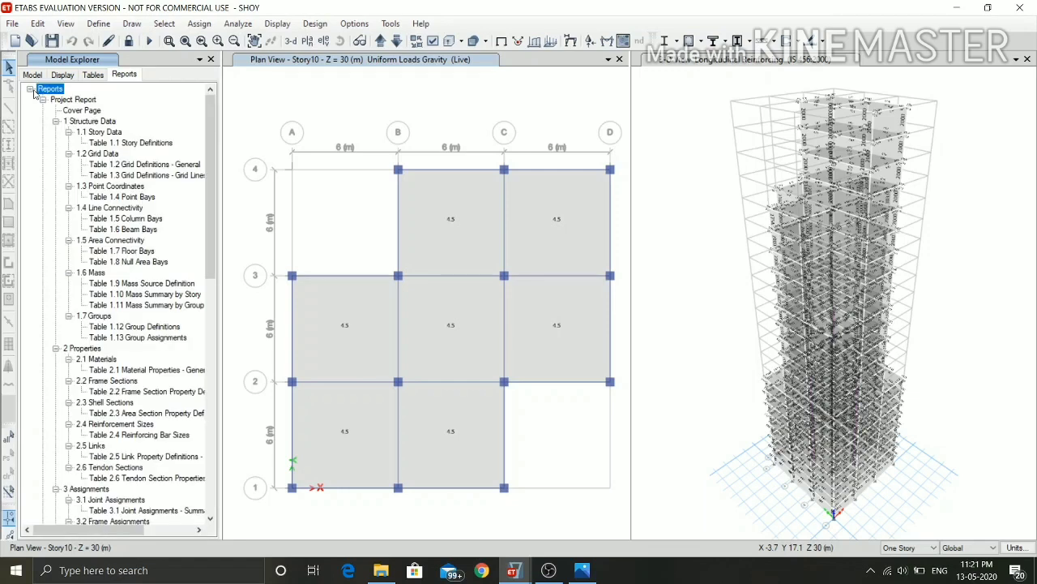
{"action": "left_click", "coordinate": [81, 110]}
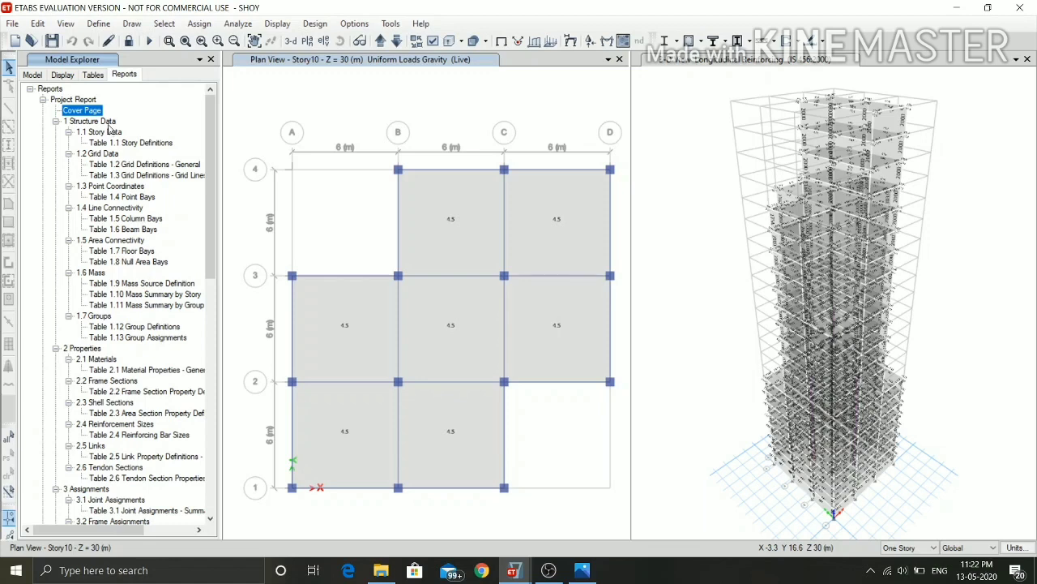
{"action": "left_click", "coordinate": [108, 123]}
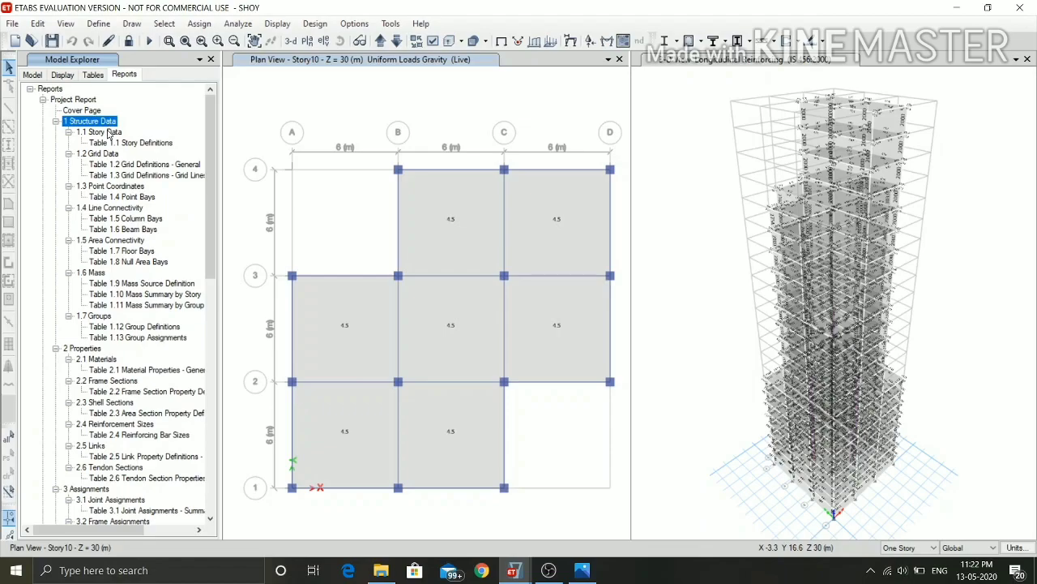